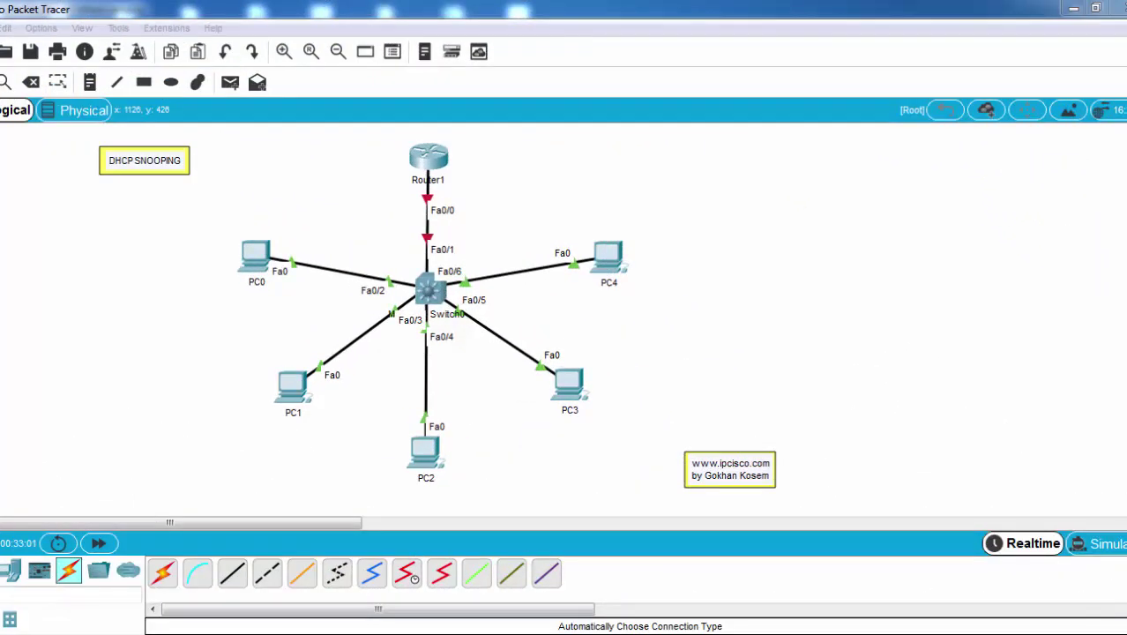
- Open Router1's device window by selecting its icon in the DHCP snooping topology
click(429, 159)
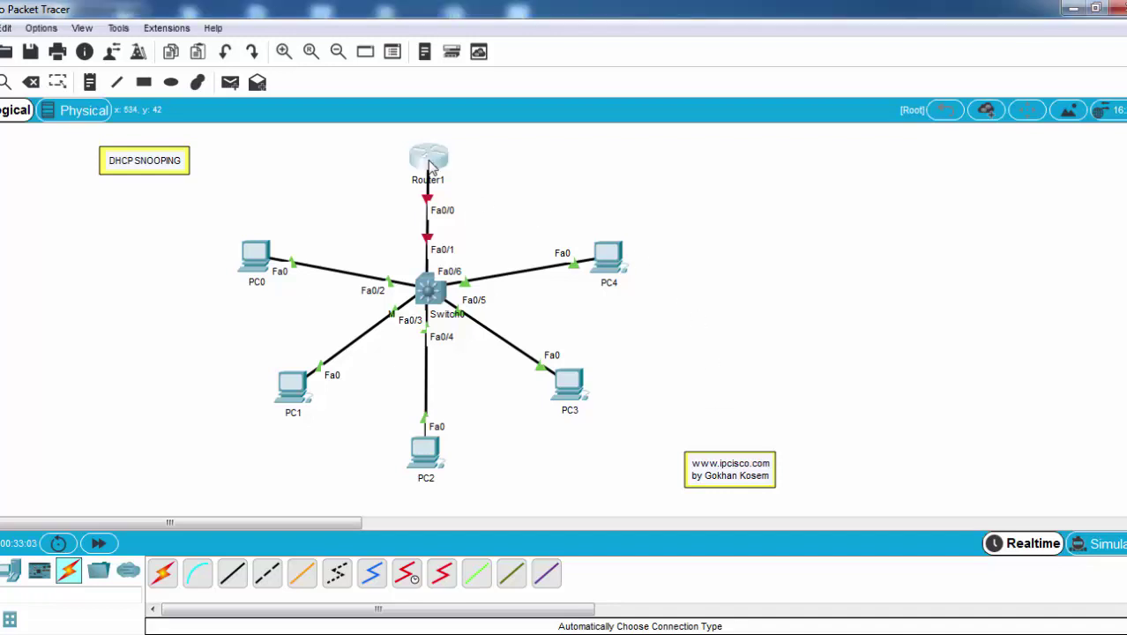
- Move Router1's window aside and enter global configuration mode in its CLI
drag(441, 80, 727, 70)
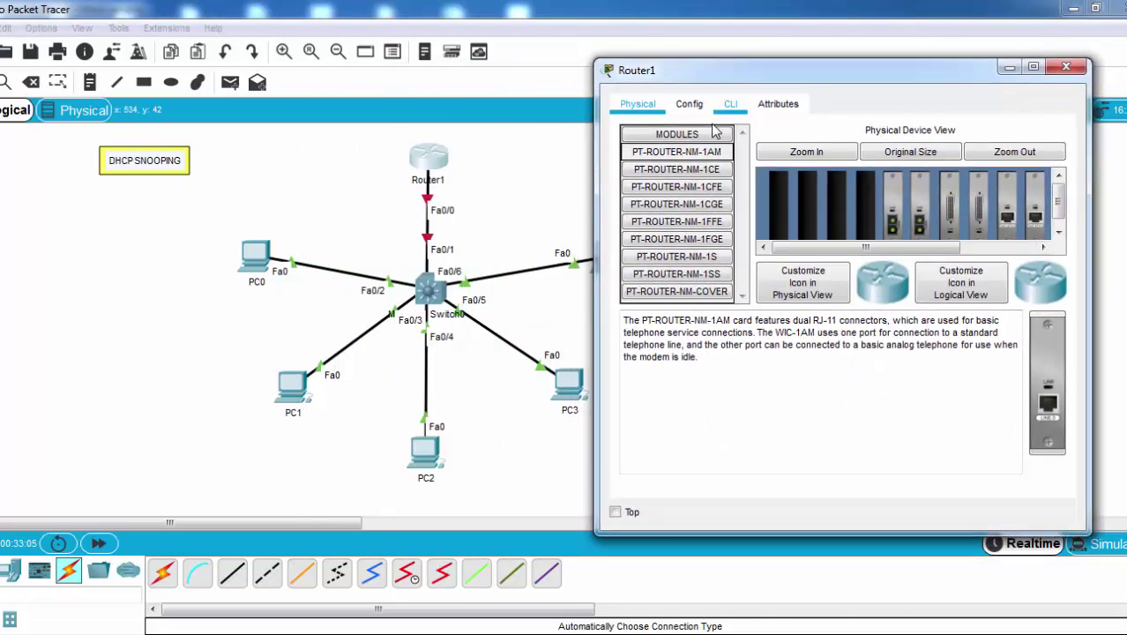
click(729, 104)
key(Return)
text(en)
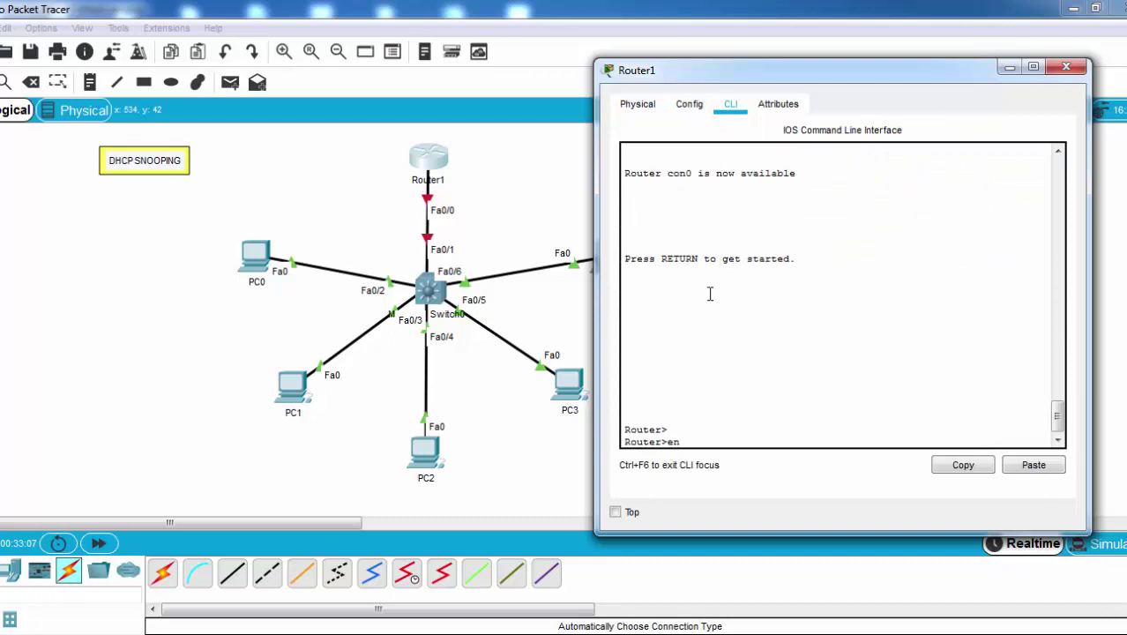
key(Tab)
key(Return)
text(conf t)
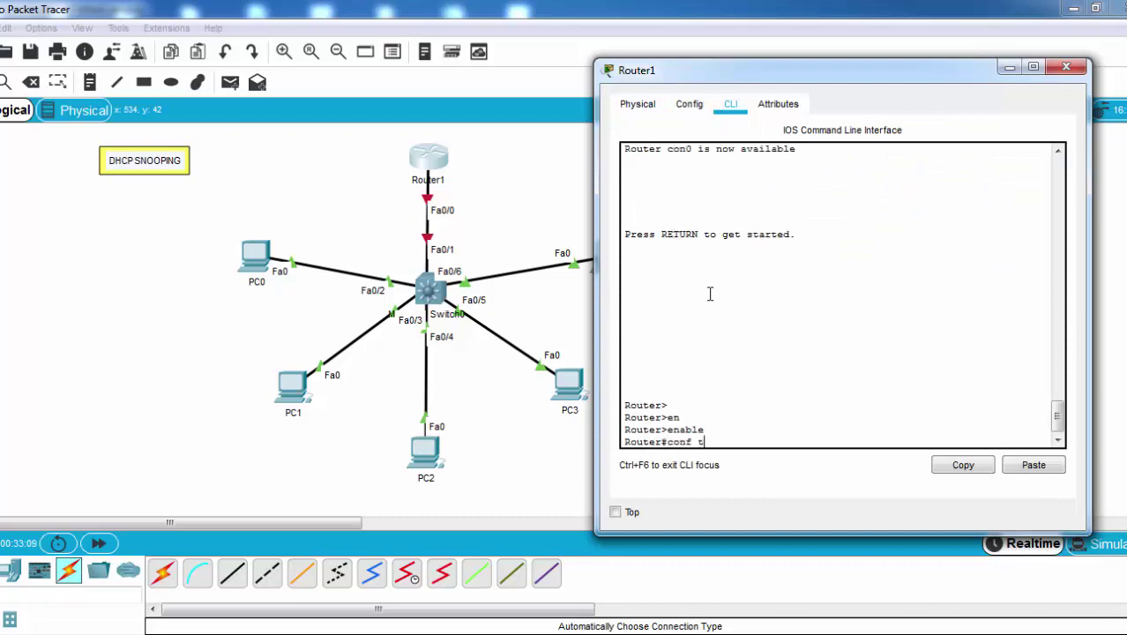
key(Tab)
key(Return)
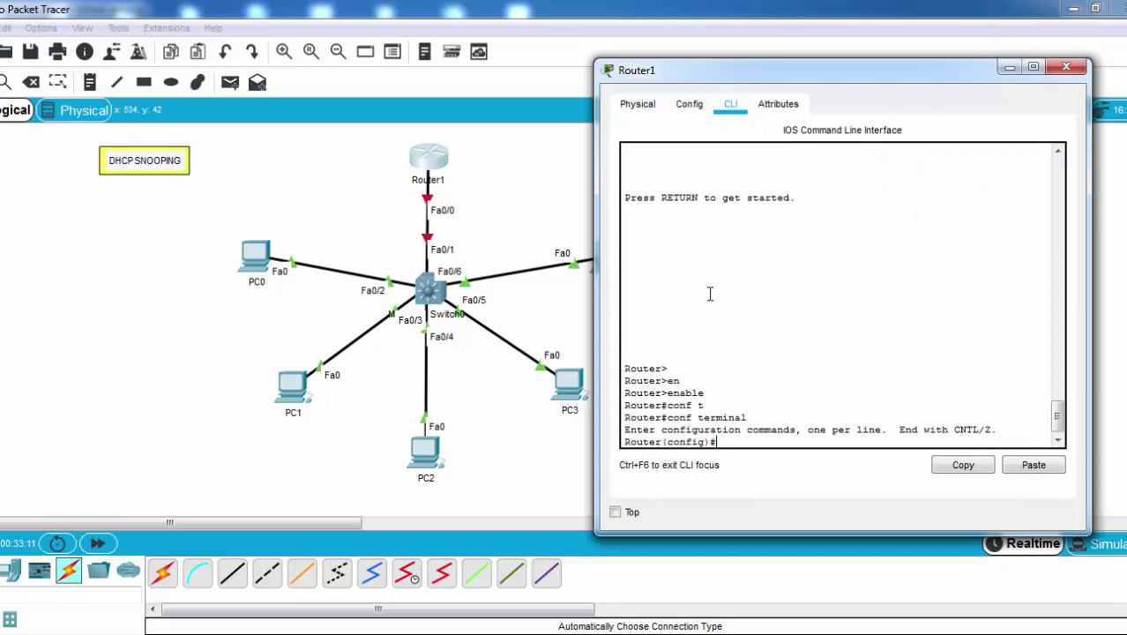
- Enter interface configuration for FastEthernet0/0
text(ip)
key(BackSpace)
text(nt)
key(Tab)
text(fas)
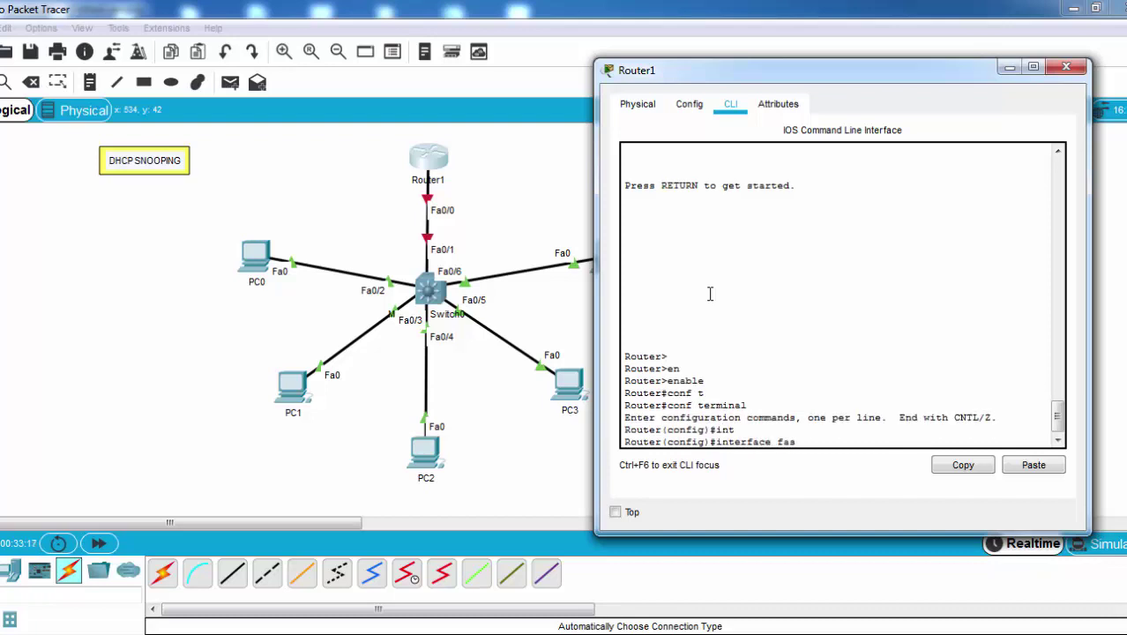
key(Tab)
text(0/0)
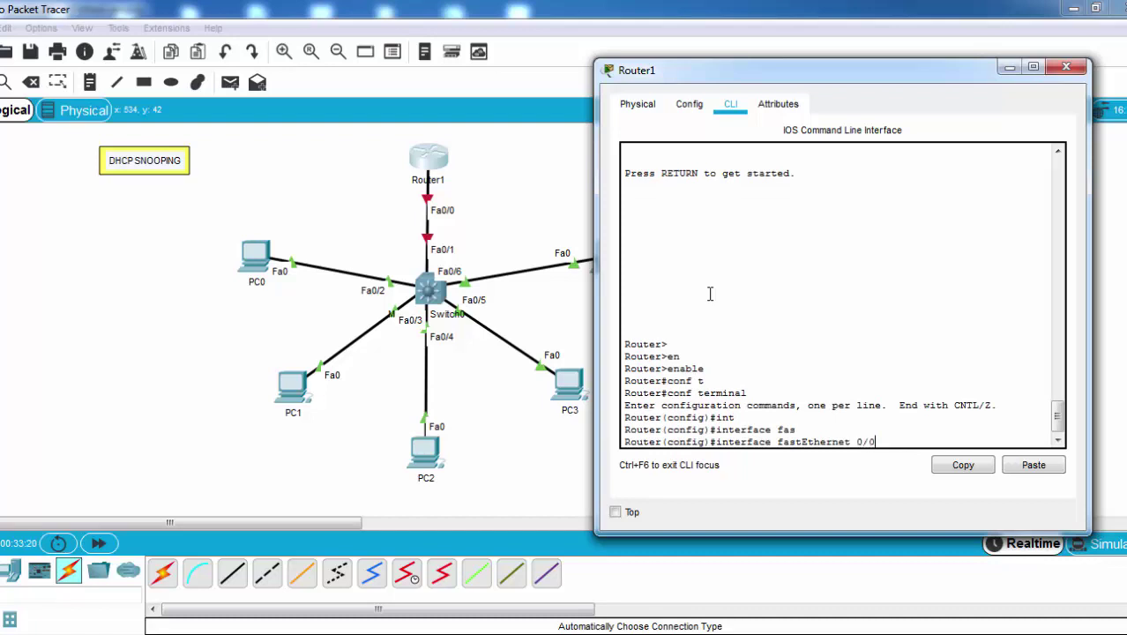
key(Return)
- Assign 10.10.10.1 255.255.255.0 to FastEthernet0/0, bring it up with no shutdown, and exit
text(ip add)
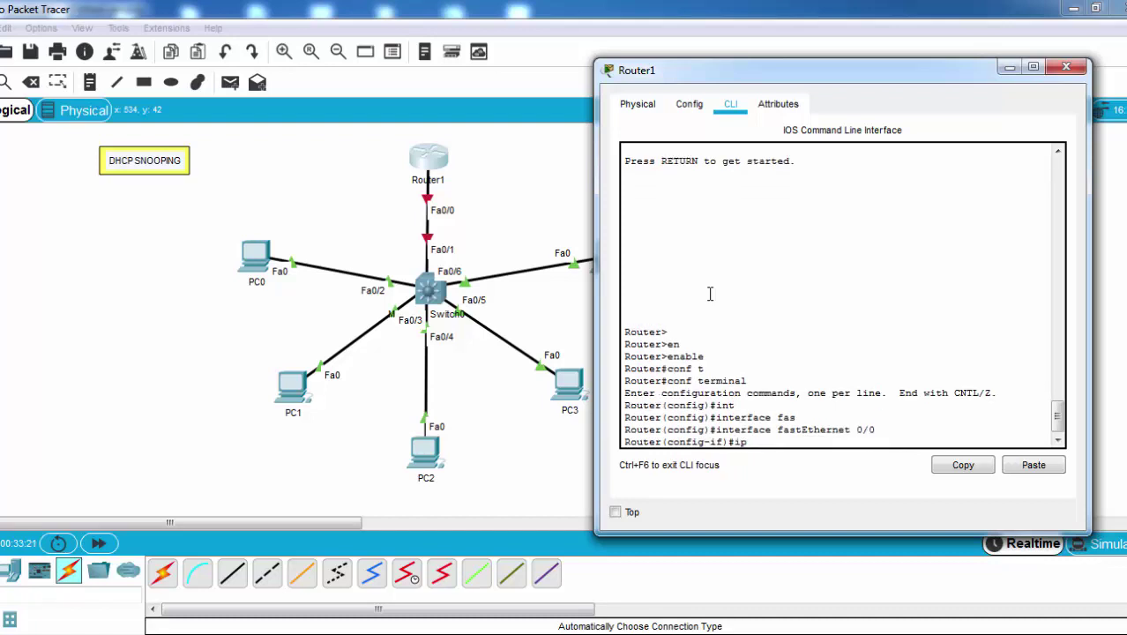
key(Tab)
text(10)
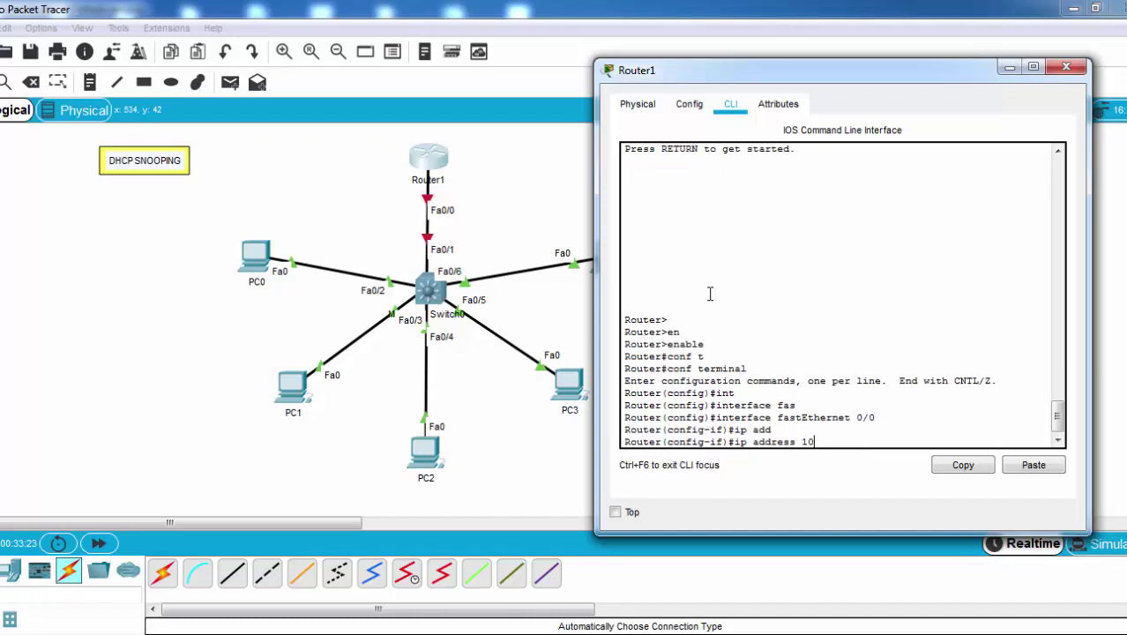
text(.10.10.1 255.255.255.0)
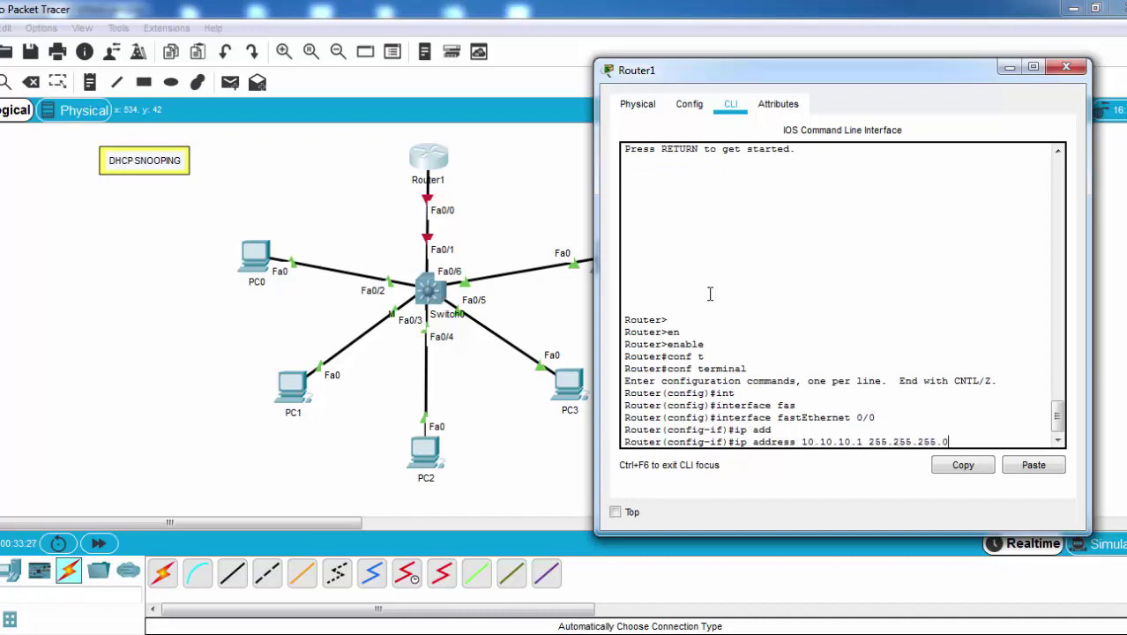
key(Return)
text(no shut)
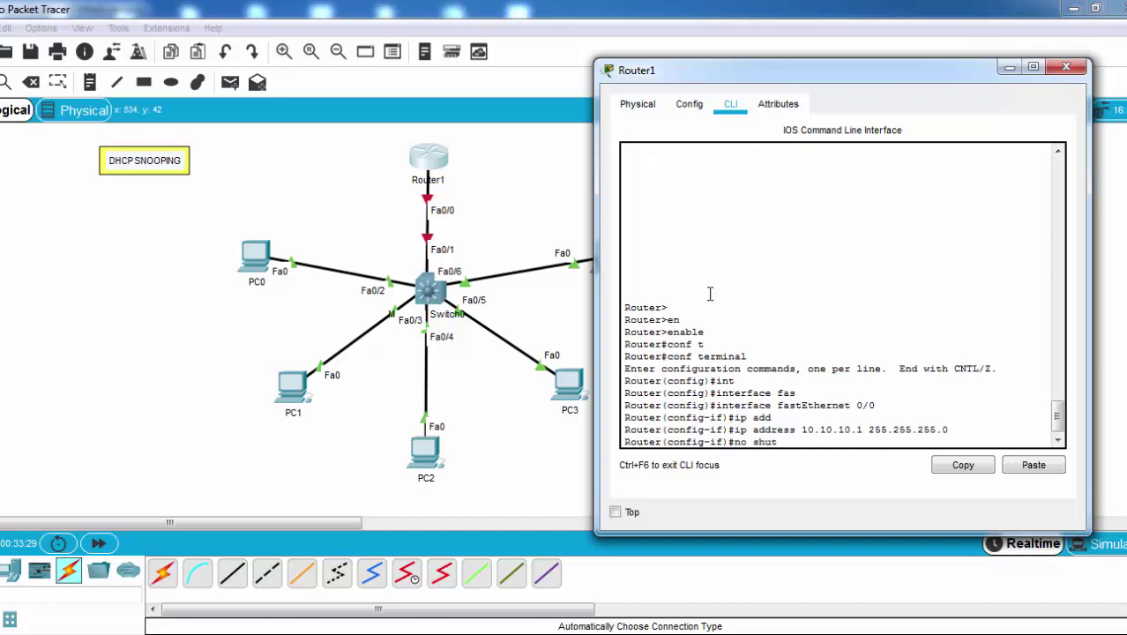
key(Tab)
key(Return)
key(Return)
key(Return)
text(er(config-if)#e)
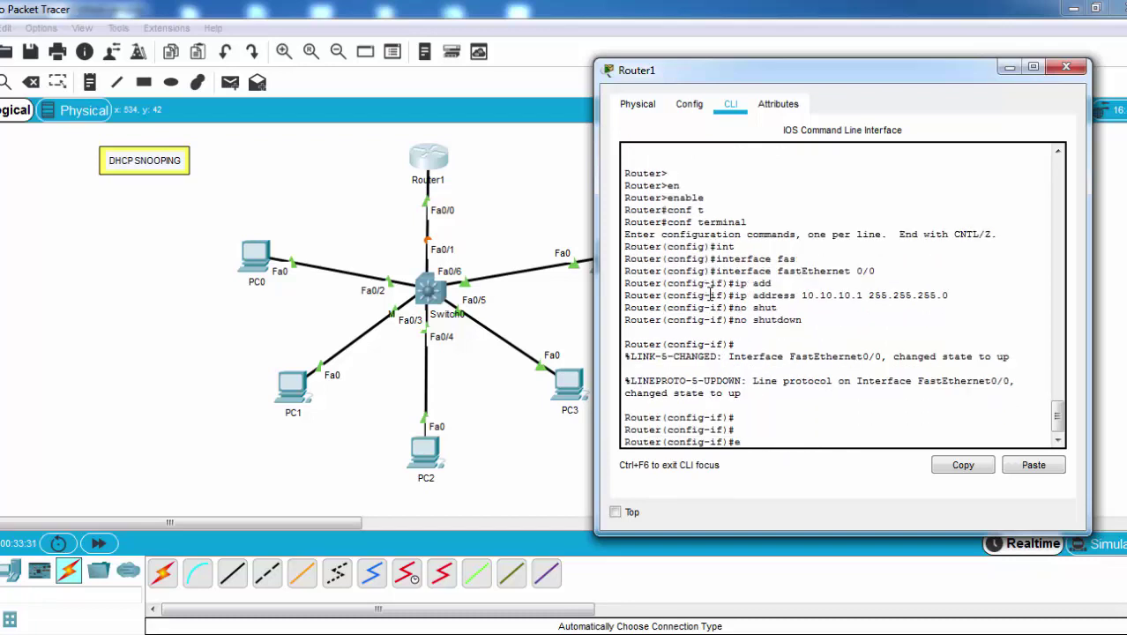
text(xit)
key(Return)
key(Return)
key(Return)
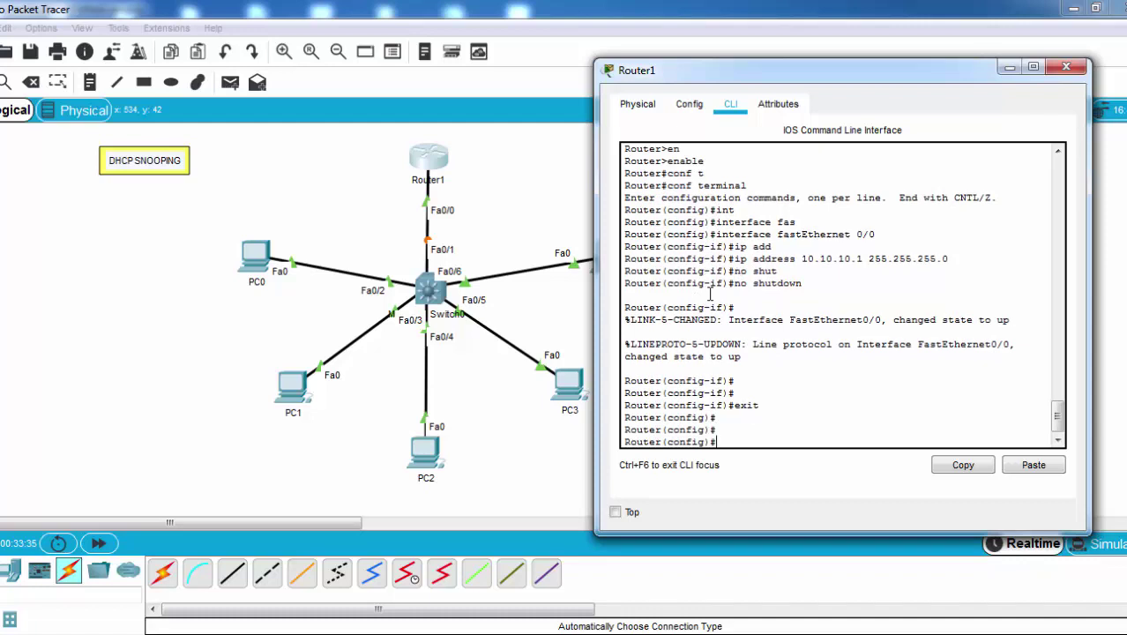
- Create DHCP pool XYZ serving network 10.10.10.0 255.255.255.0
text(ip dh)
key(Tab)
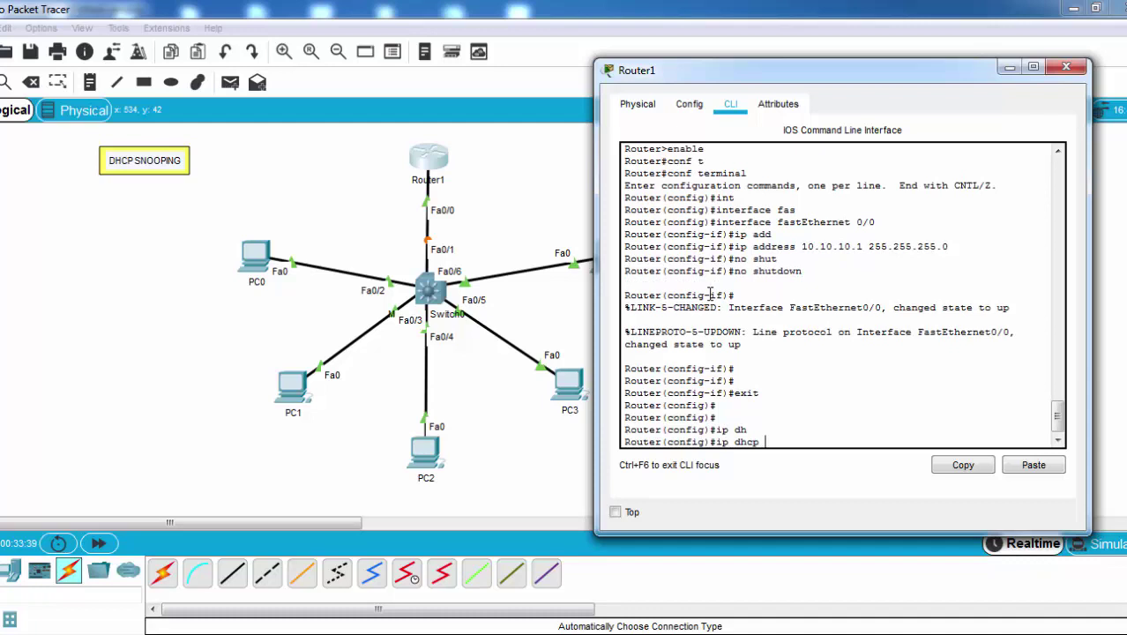
text(poo)
key(Tab)
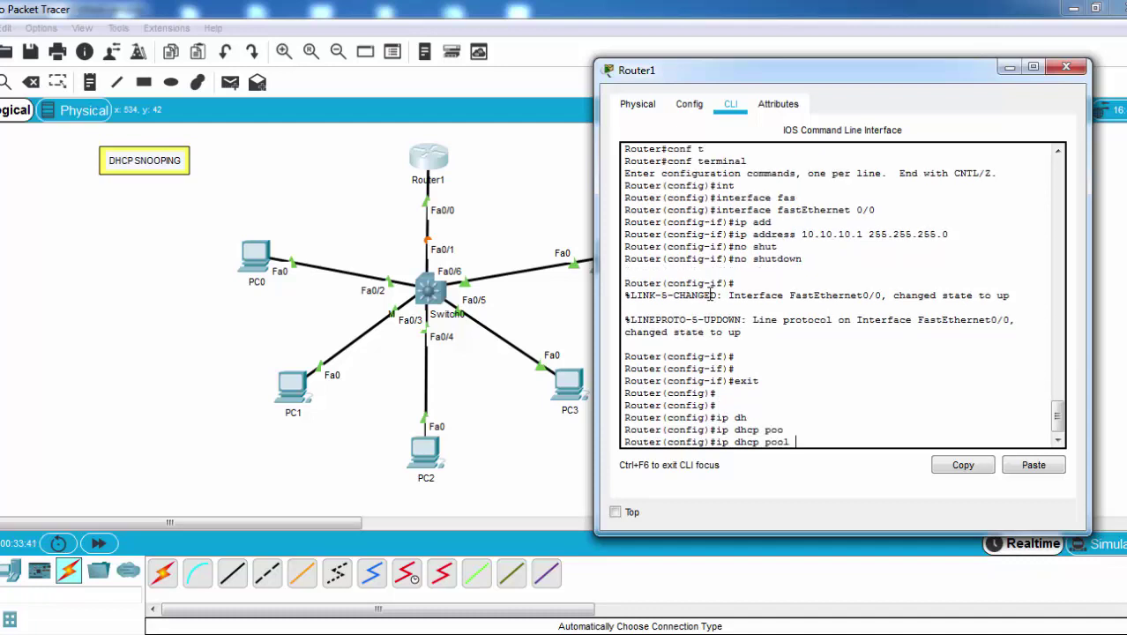
text(XYZ)
key(Return)
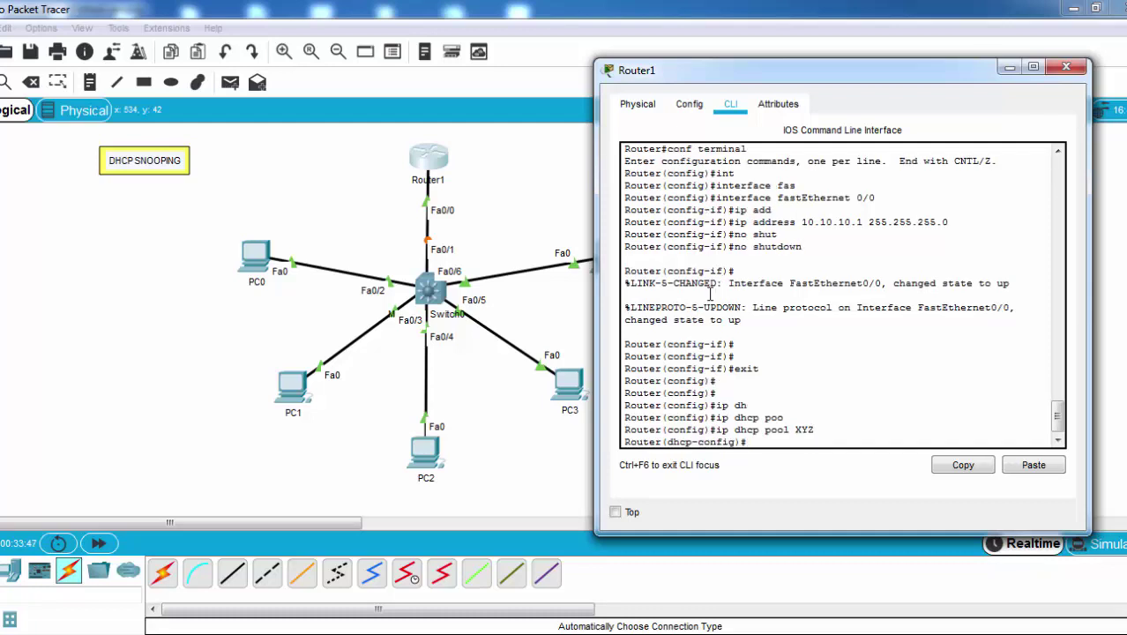
text(net)
key(Tab)
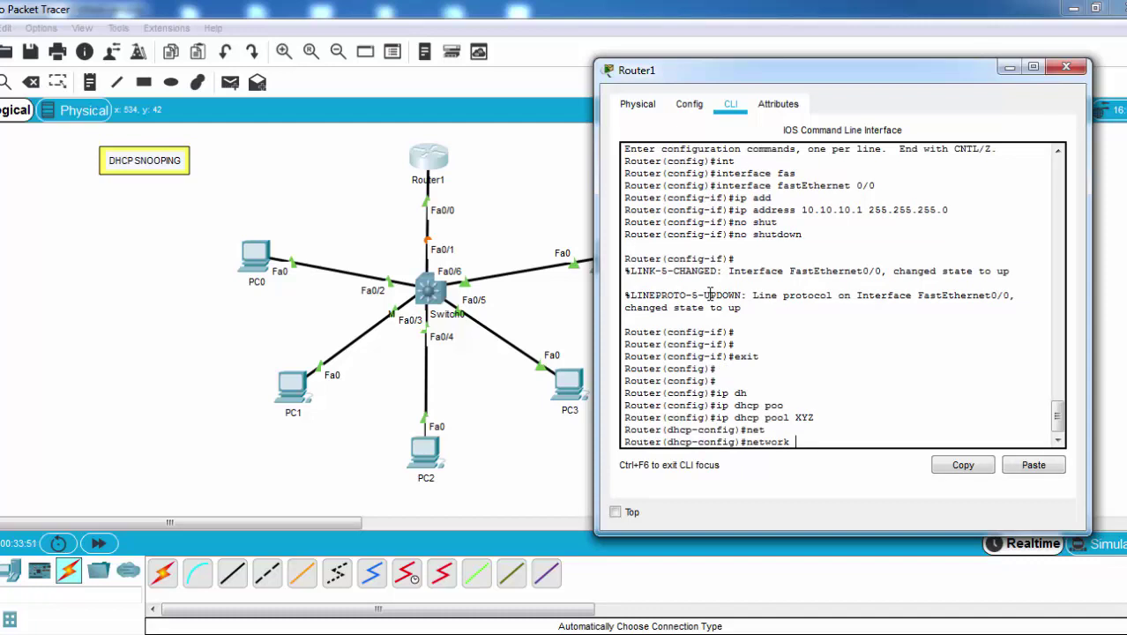
text(10.10.10)
key(BackSpace)
key(BackSpace)
key(BackSpace)
text(10.10.0 255.255.255.0)
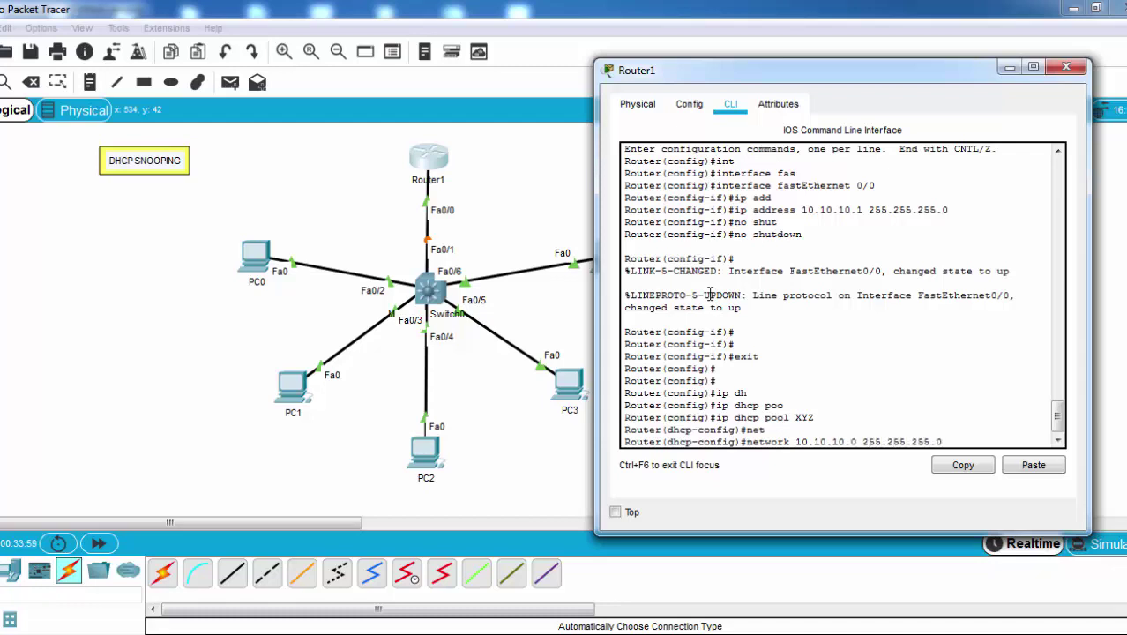
key(Return)
key(Return)
key(Return)
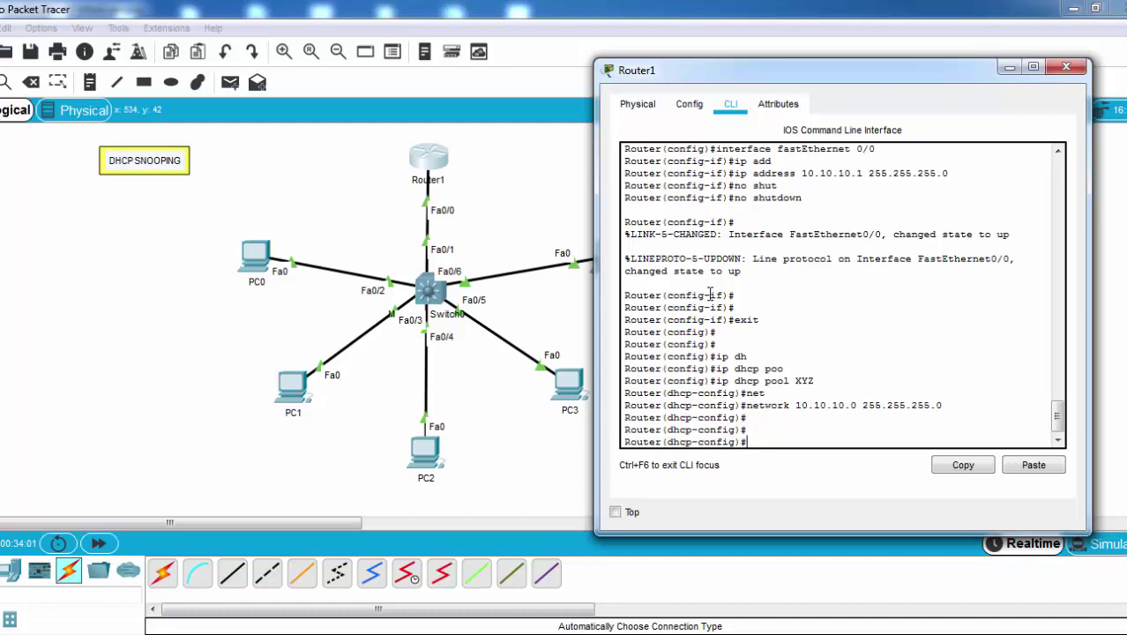
- Exit to privileged mode and save the running configuration to startup-config
text(exit)
key(Return)
text(exit)
key(Return)
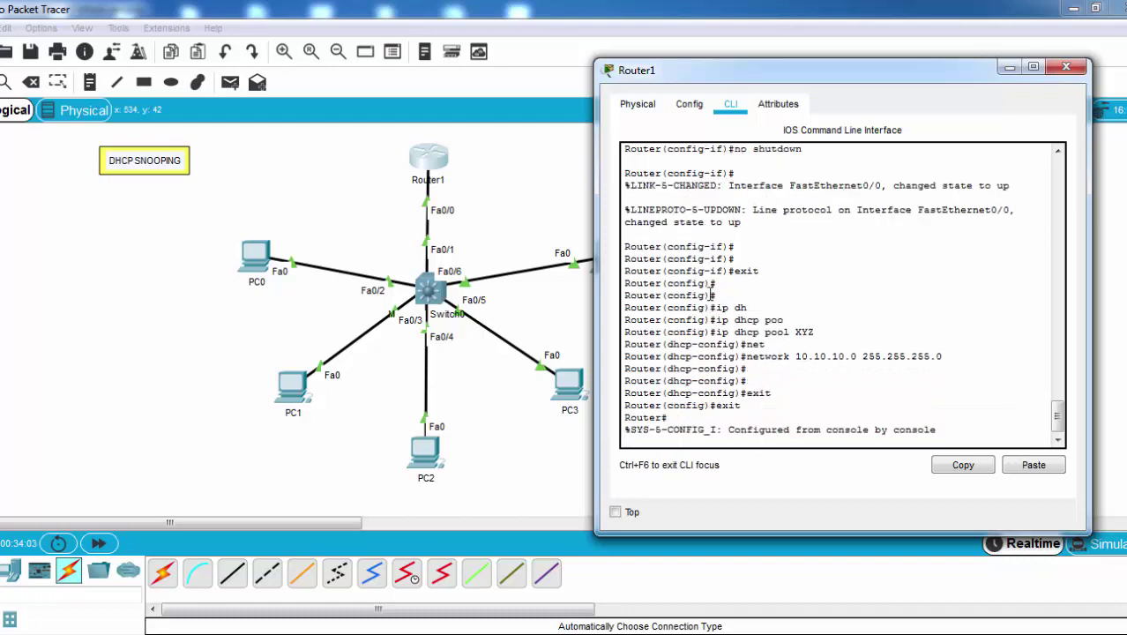
text(c)
key(Return)
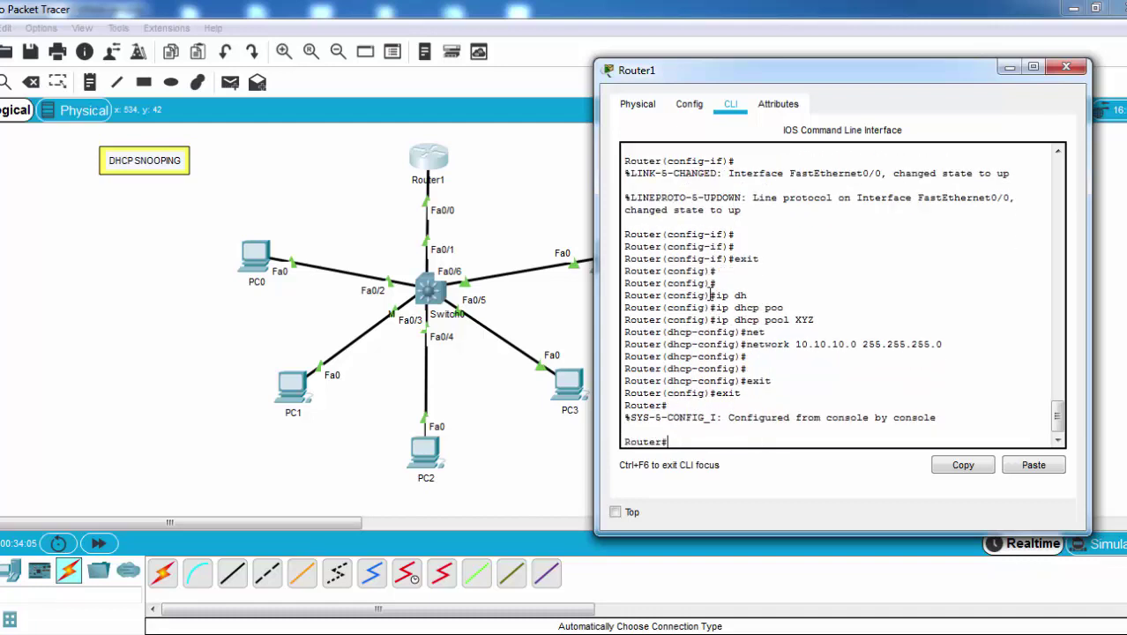
text(copy run st)
key(Tab)
key(Return)
key(Return)
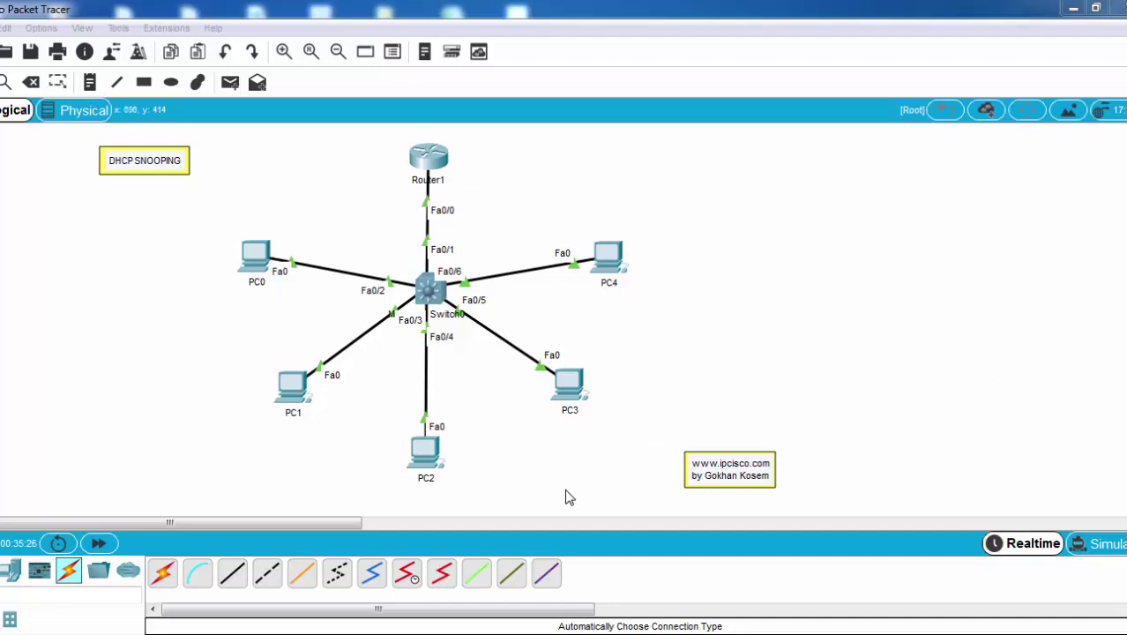
- Switch PC0's IPv6 and IPv4 settings to DHCP so it gets 10.10.10.2, then close it
click(251, 270)
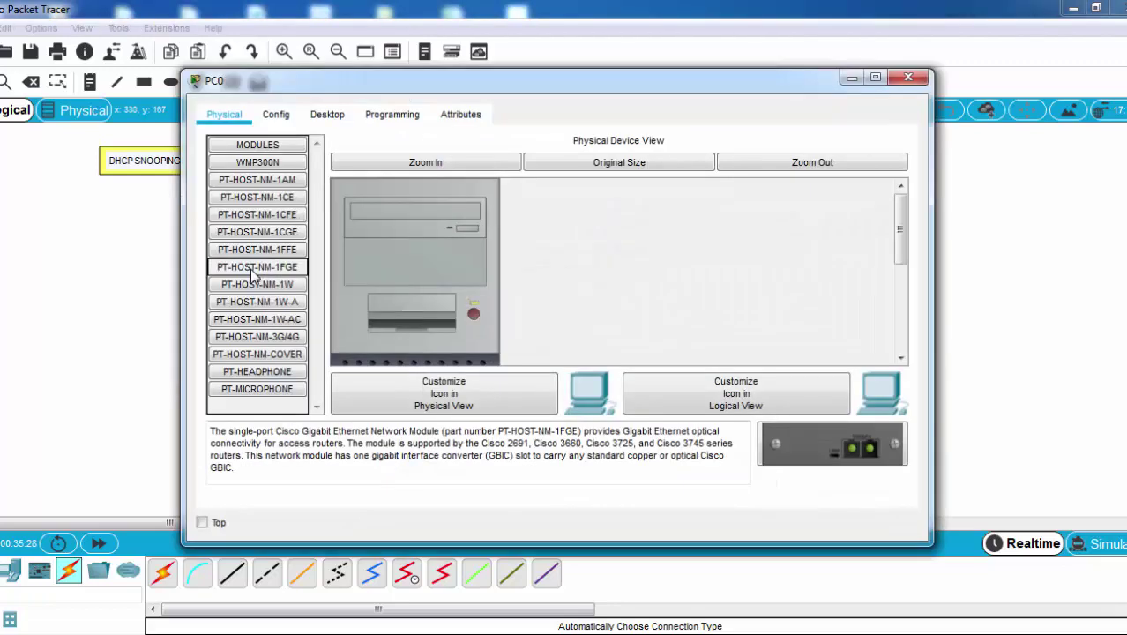
click(281, 116)
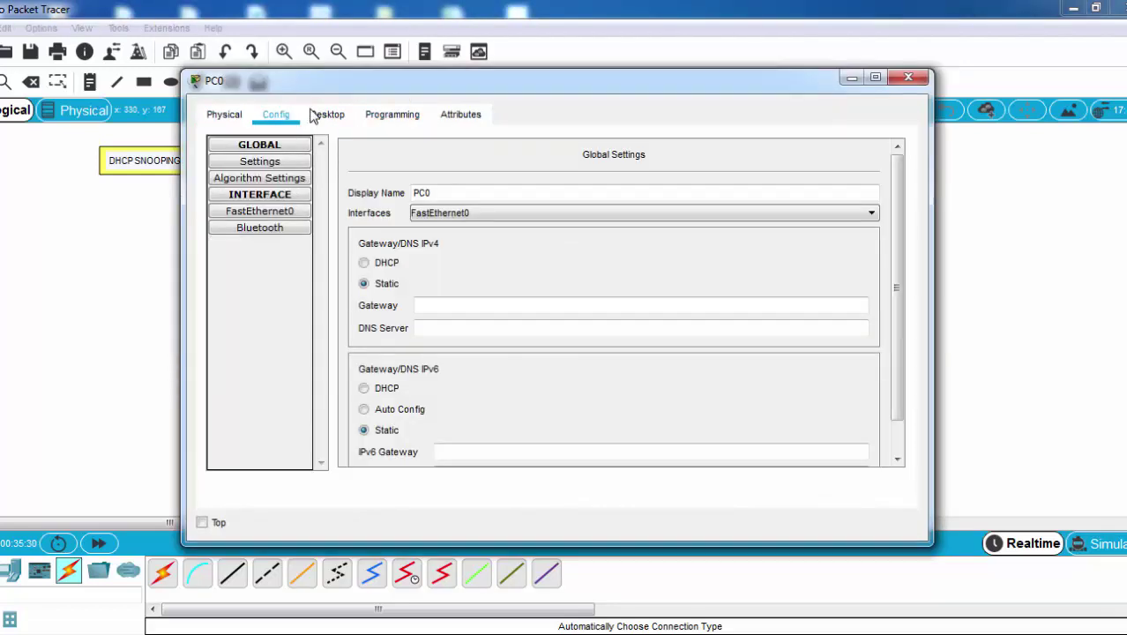
click(323, 115)
click(297, 201)
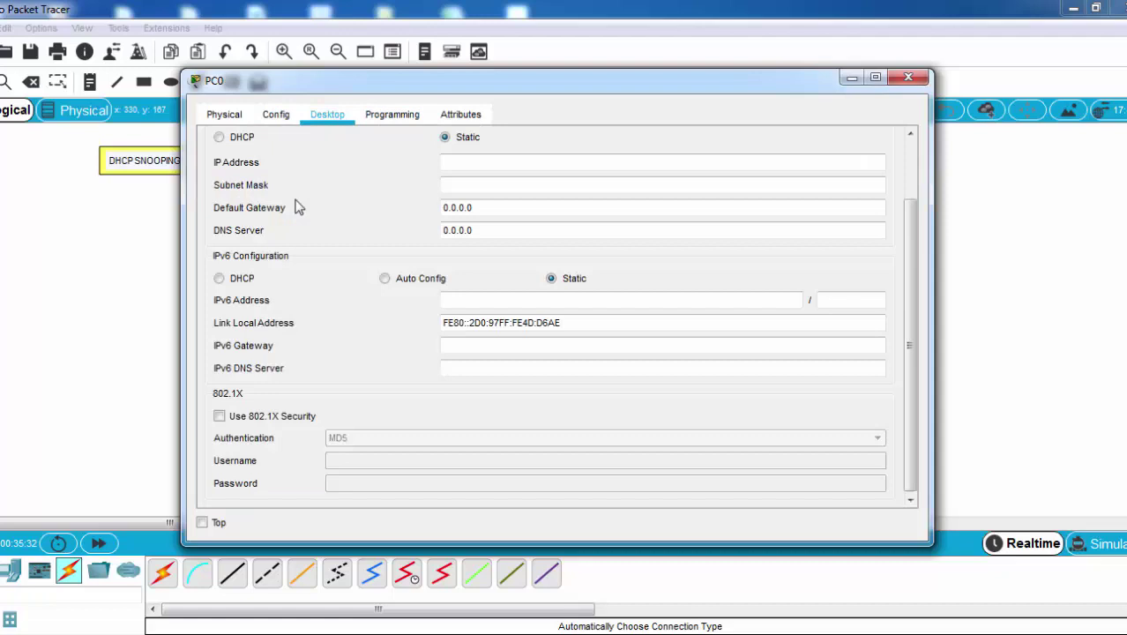
click(237, 281)
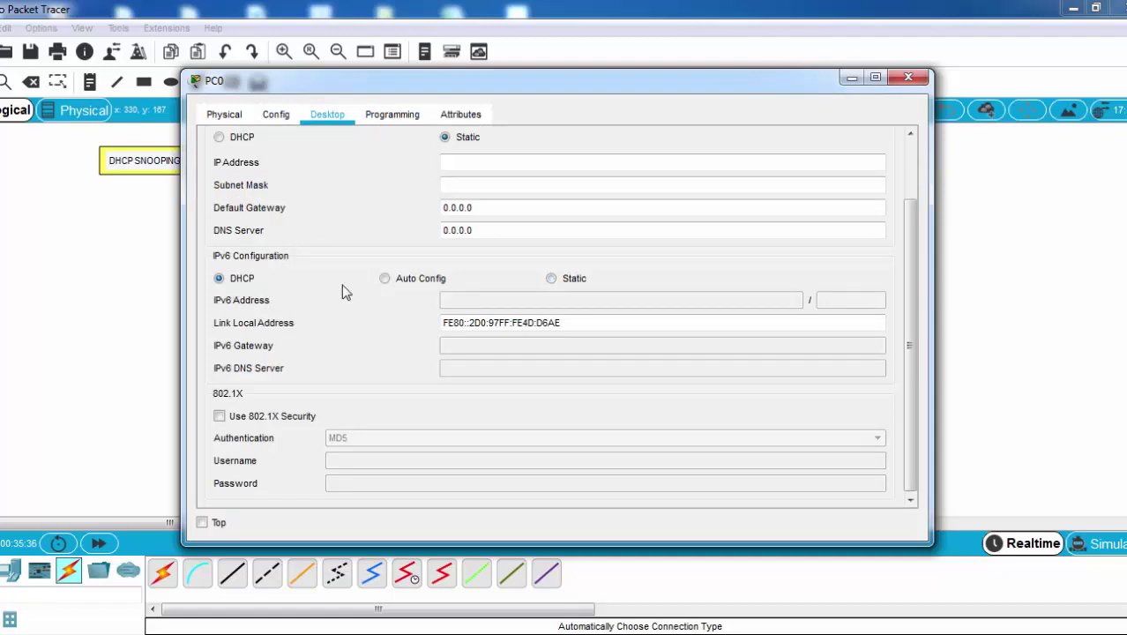
scroll(342, 284, up, 2)
click(231, 193)
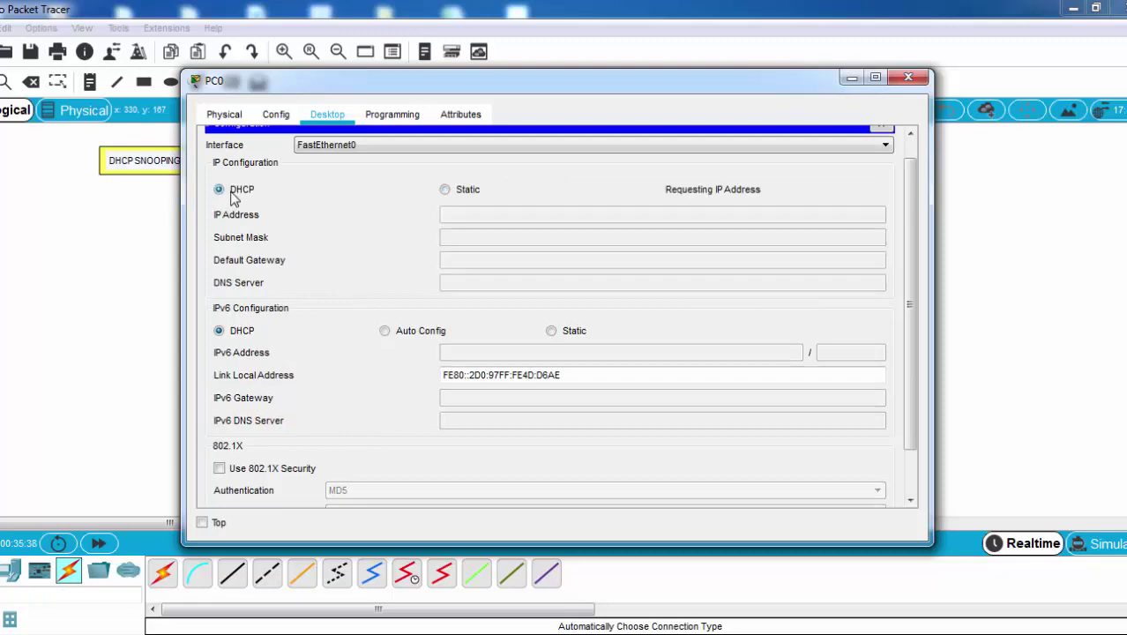
scroll(269, 259, down, 2)
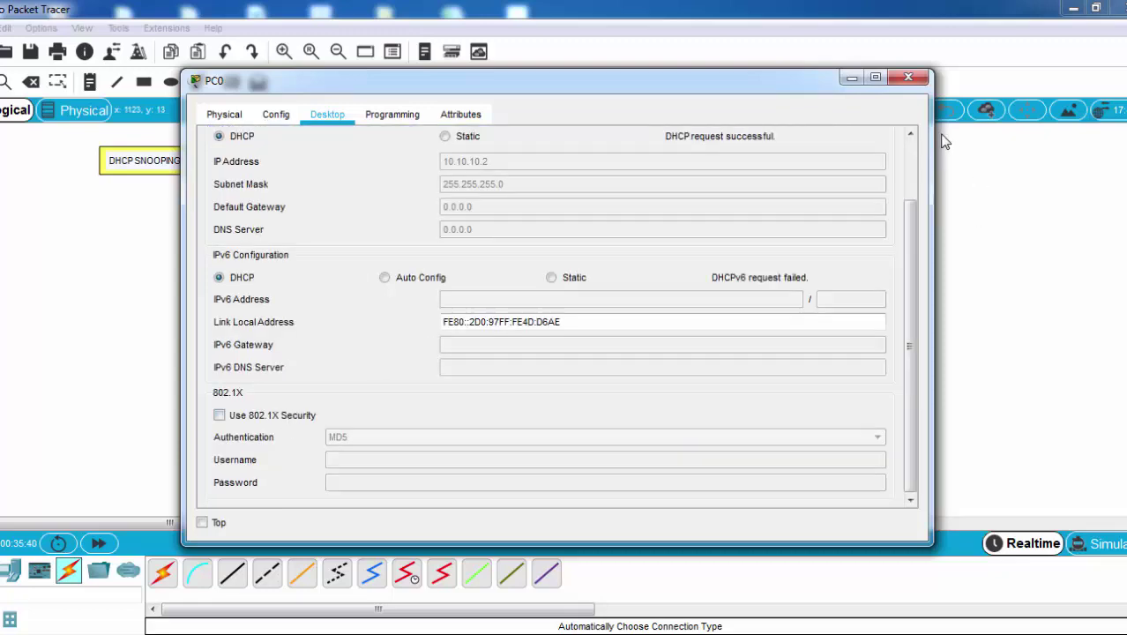
click(909, 77)
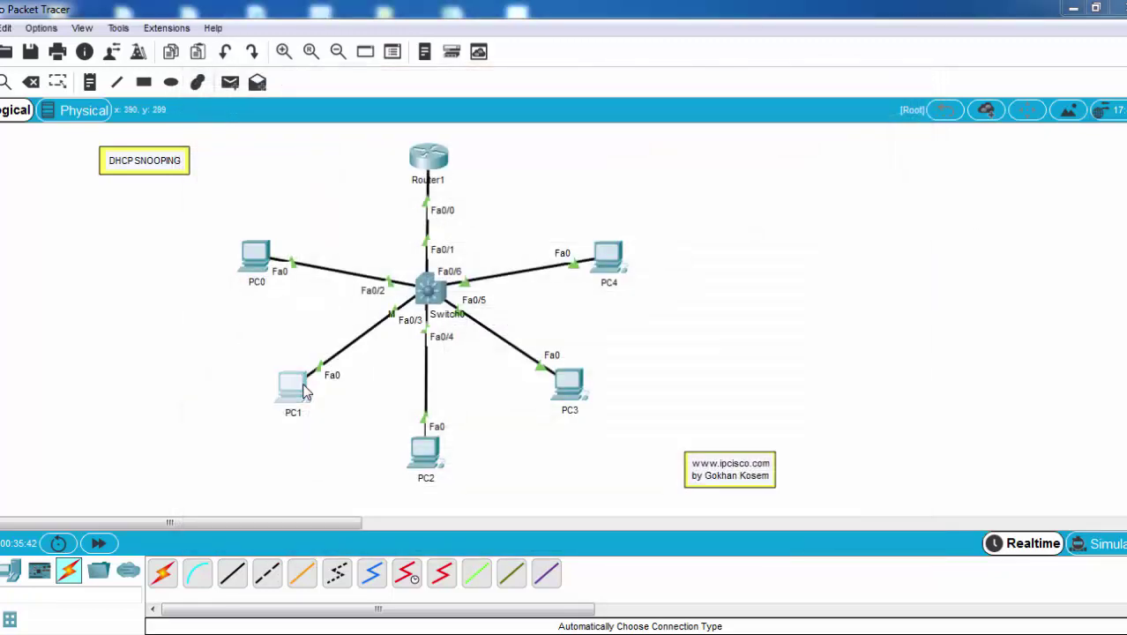
- Set PC1's IP Configuration to DHCP and close its window
click(294, 387)
click(275, 115)
click(327, 116)
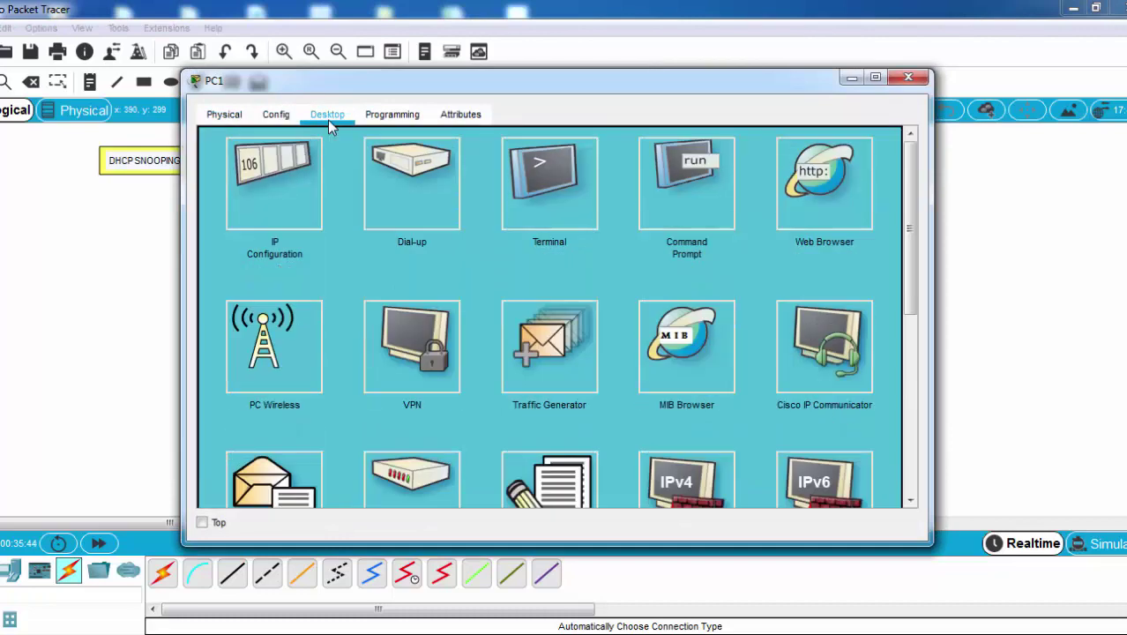
click(277, 181)
click(218, 138)
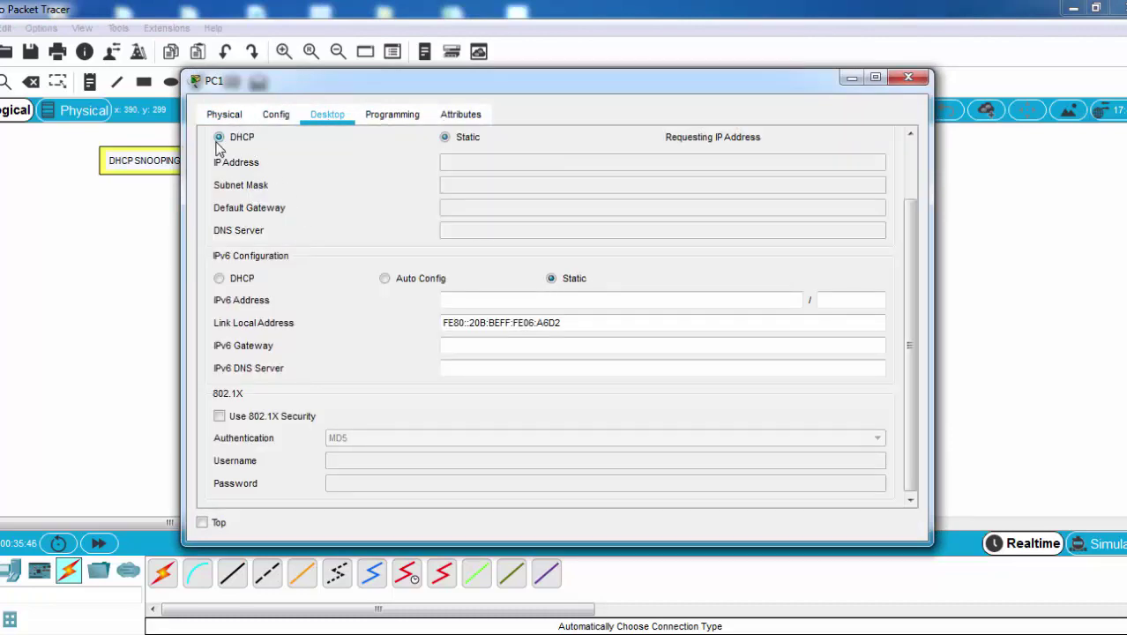
click(908, 78)
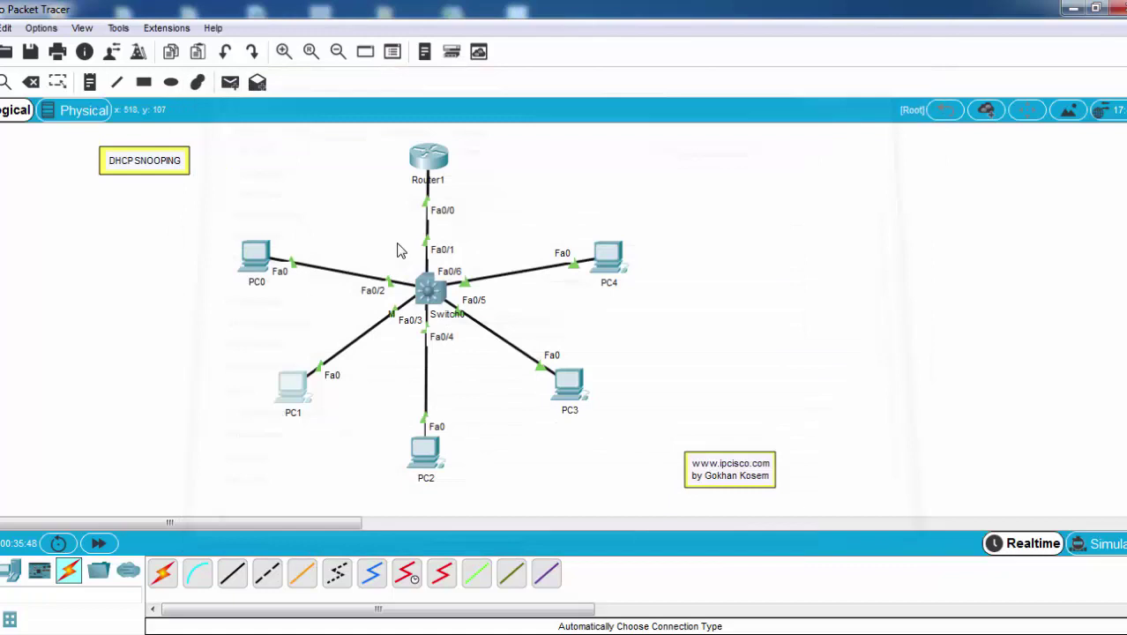
- Set PC2's IP Configuration to DHCP and close its window
click(426, 453)
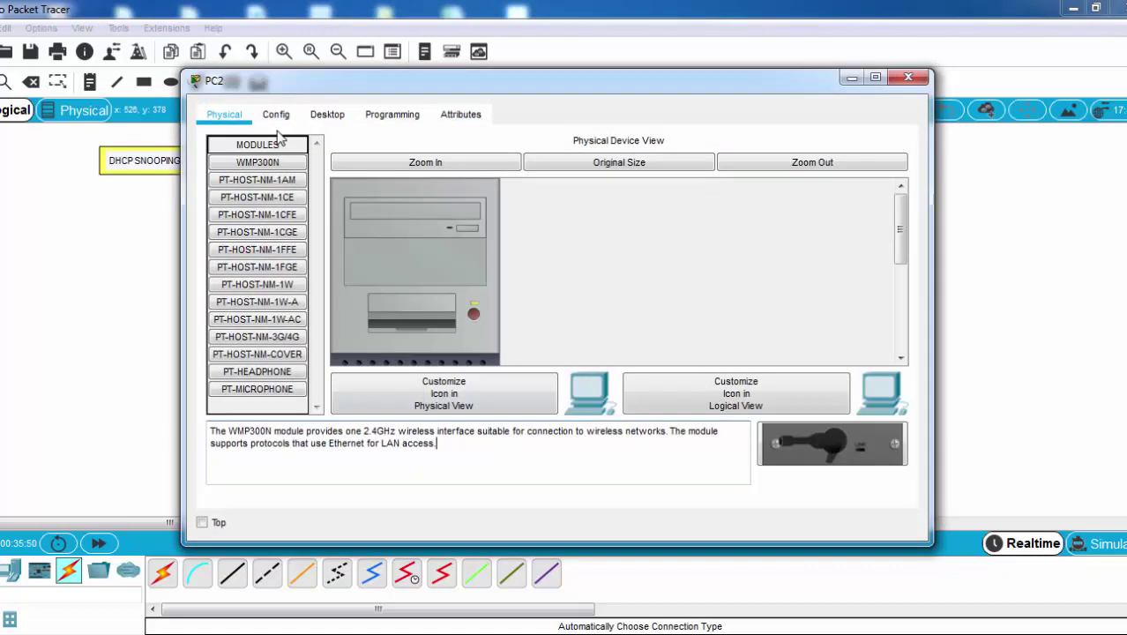
click(276, 114)
click(328, 115)
click(279, 184)
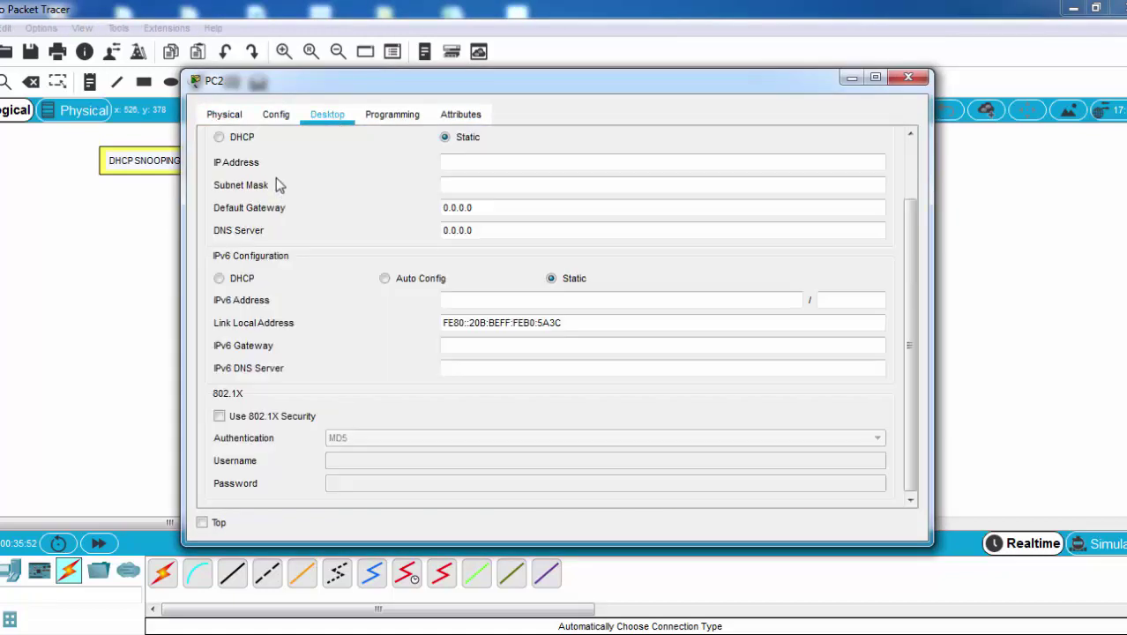
click(219, 137)
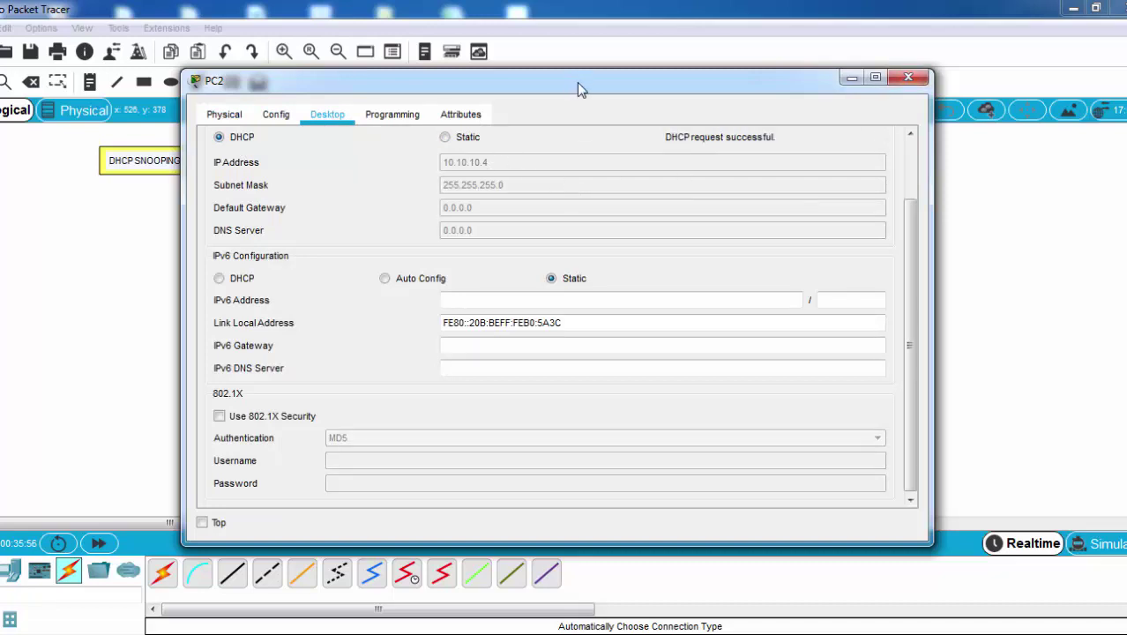
drag(577, 82, 698, 82)
click(1037, 80)
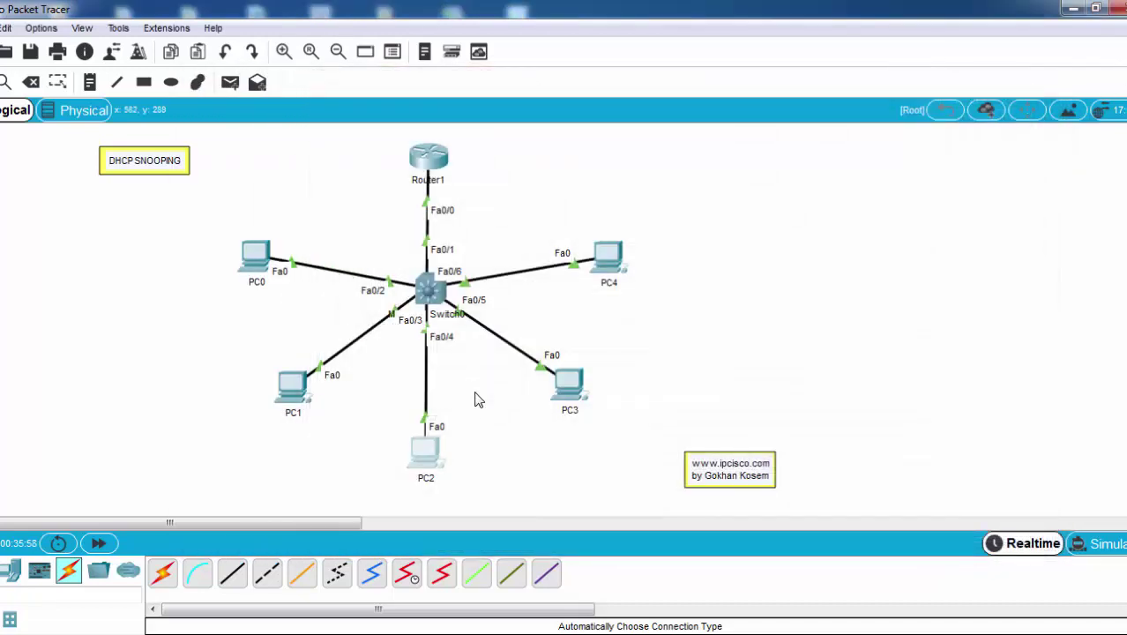
- Set PC3's IP Configuration to DHCP and close its window
click(570, 382)
click(276, 115)
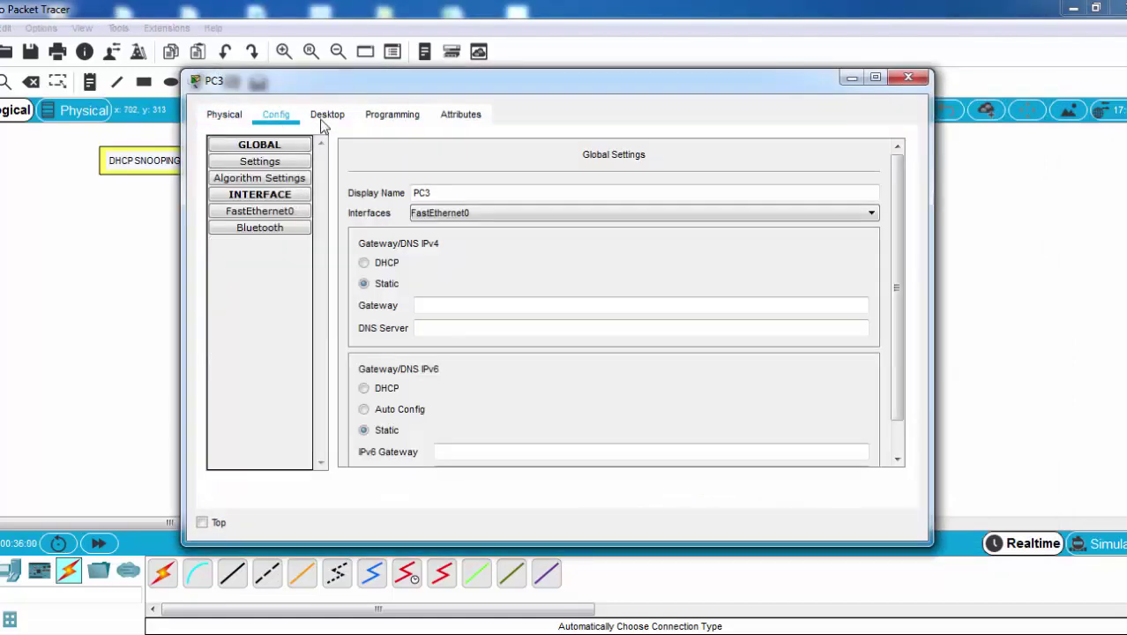
click(326, 115)
click(262, 176)
click(220, 137)
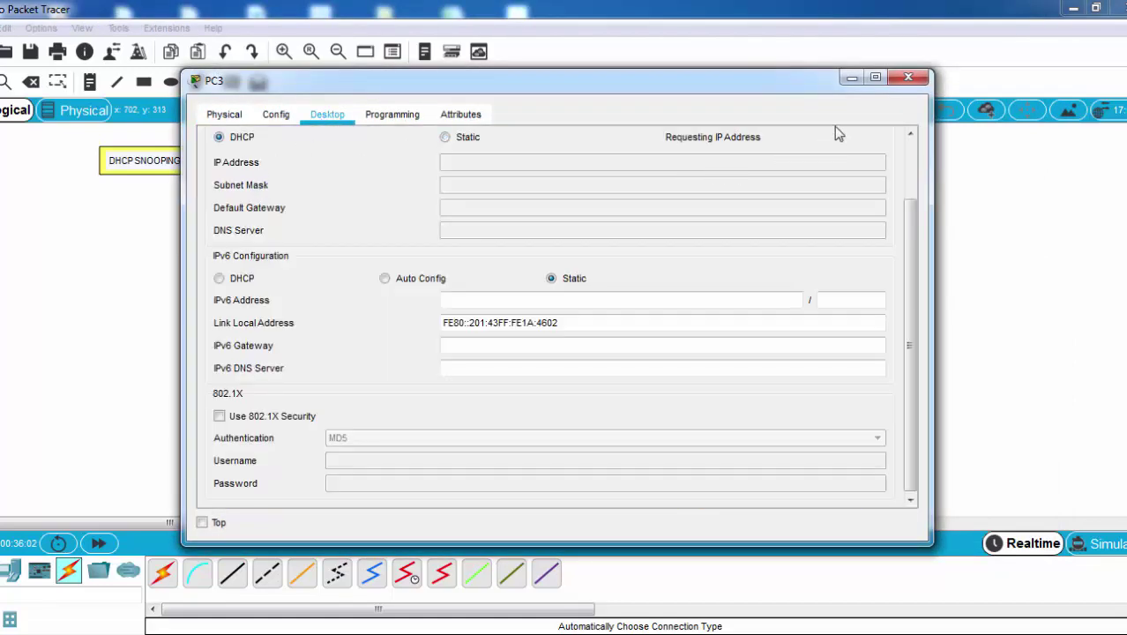
click(909, 78)
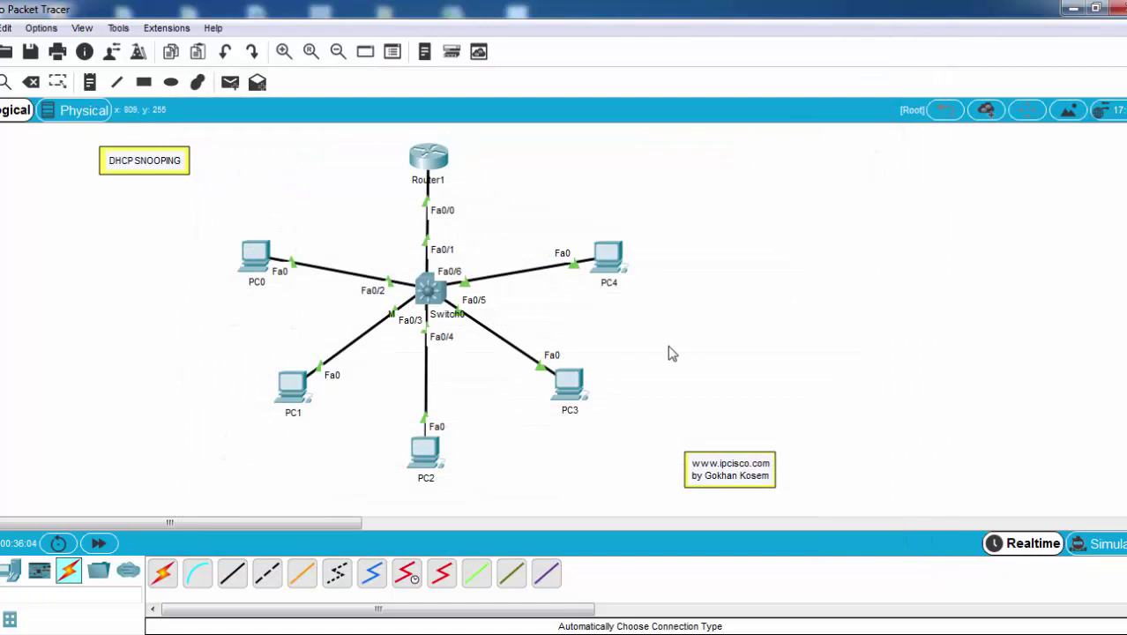
- Set PC4's IP Configuration to DHCP and close its window
click(608, 258)
click(276, 115)
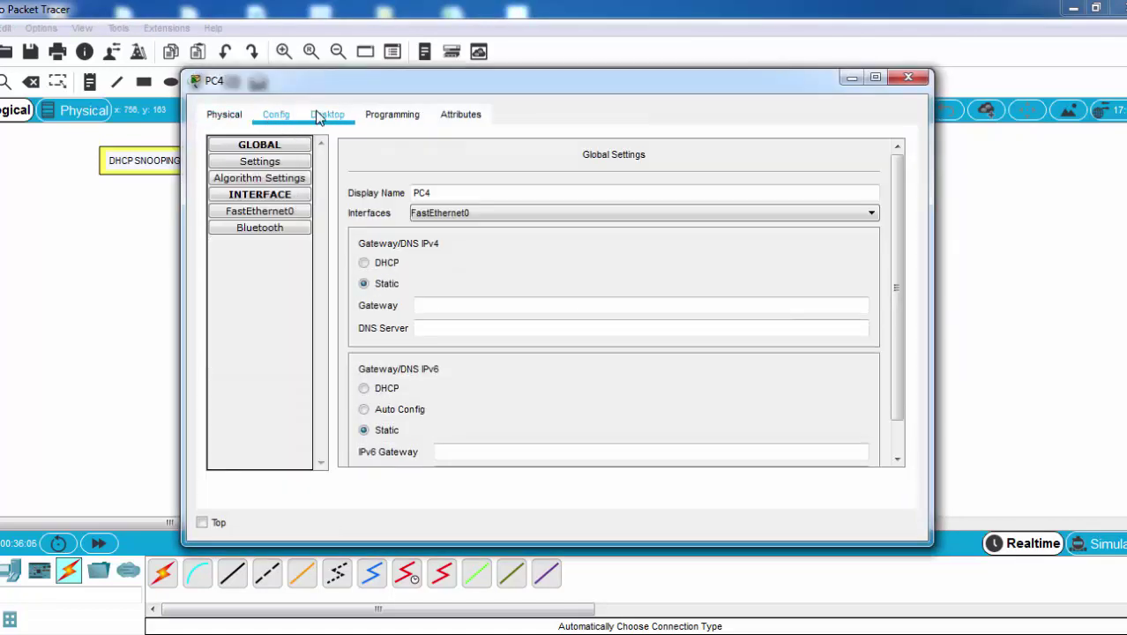
click(320, 117)
click(267, 184)
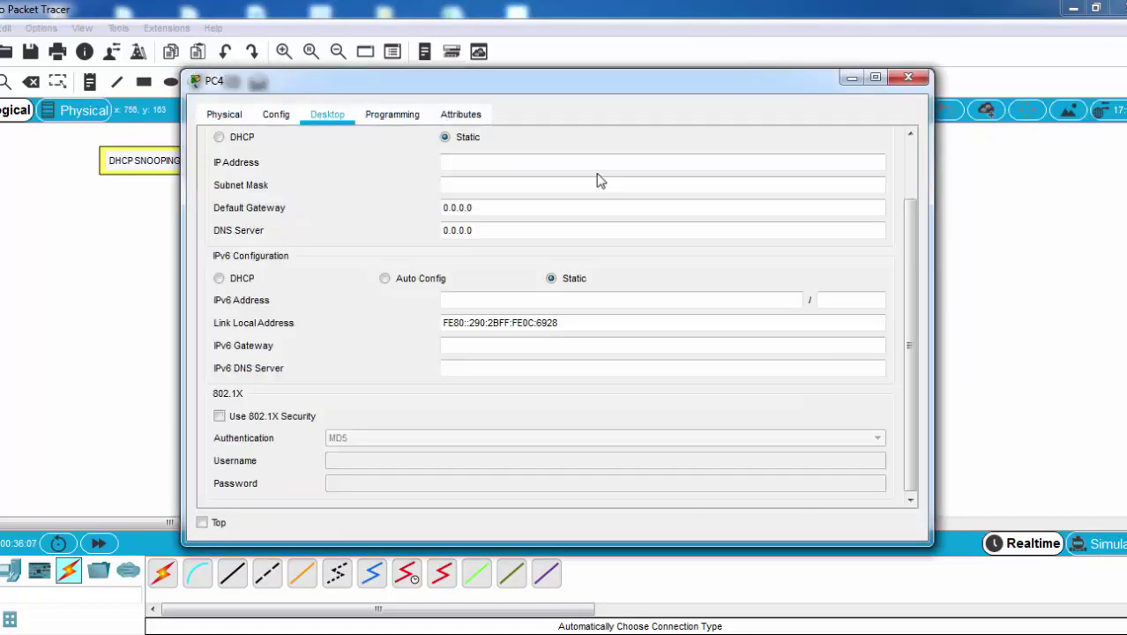
click(243, 137)
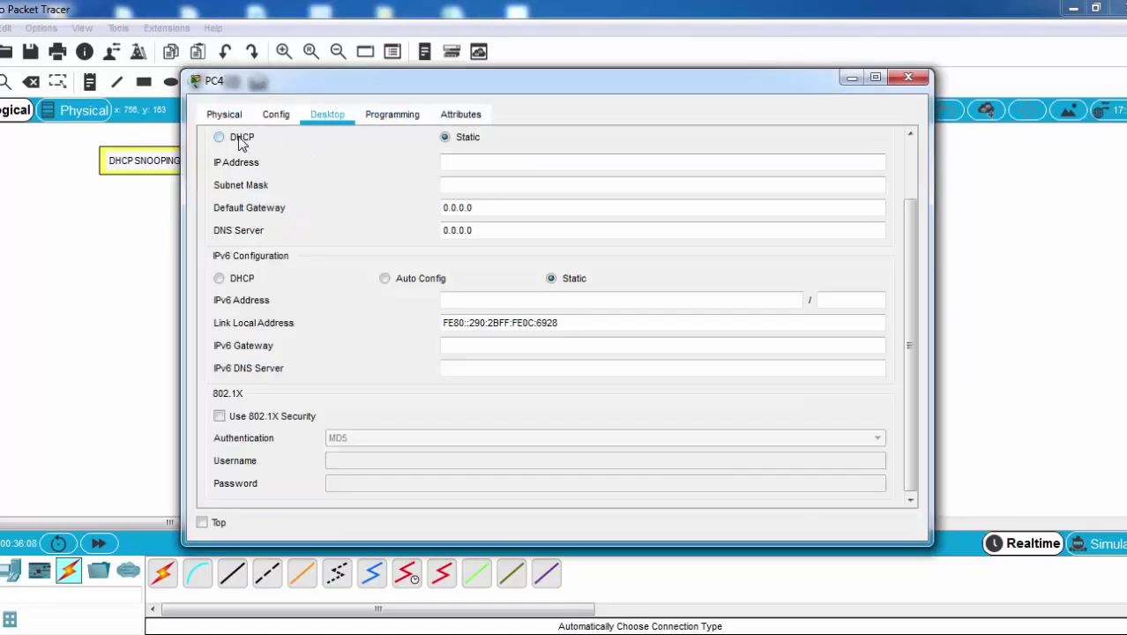
click(918, 82)
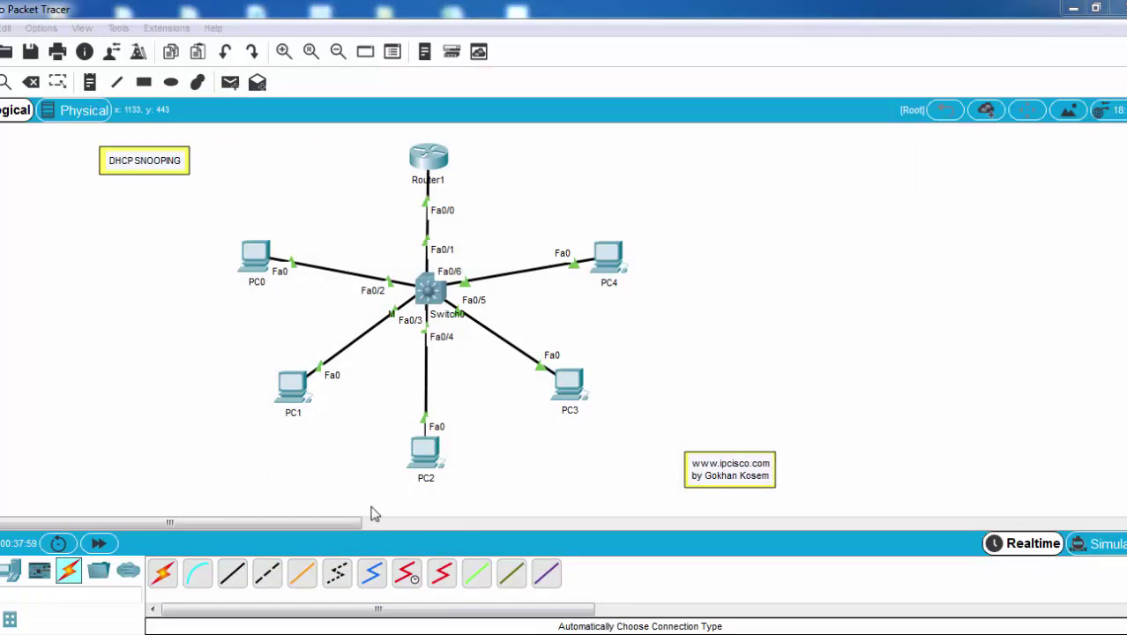
- Open Switch0's CLI, decline the initial configuration dialog, and enter enable mode
click(441, 301)
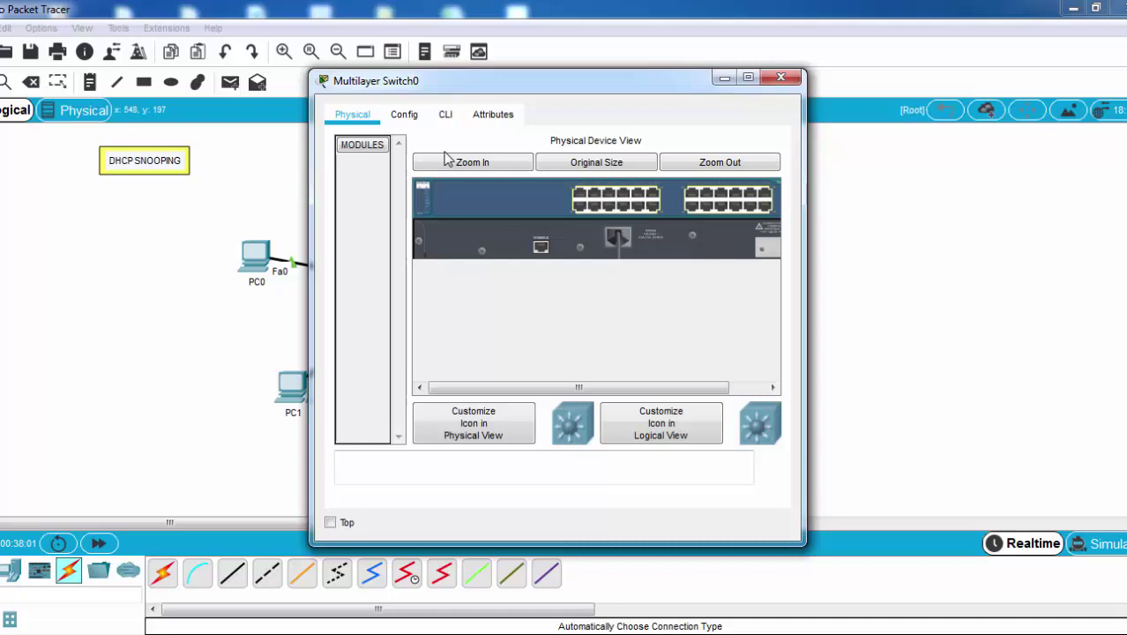
click(446, 113)
drag(468, 85, 696, 97)
click(742, 282)
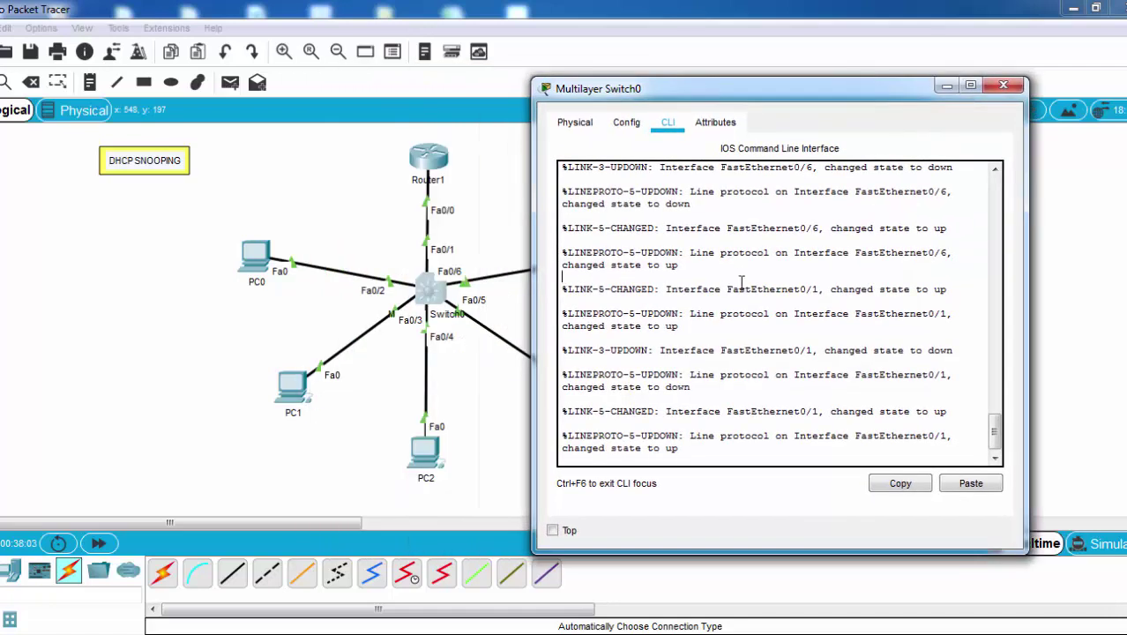
key(Return)
key(Return)
key(Return)
key(Return)
key(Return)
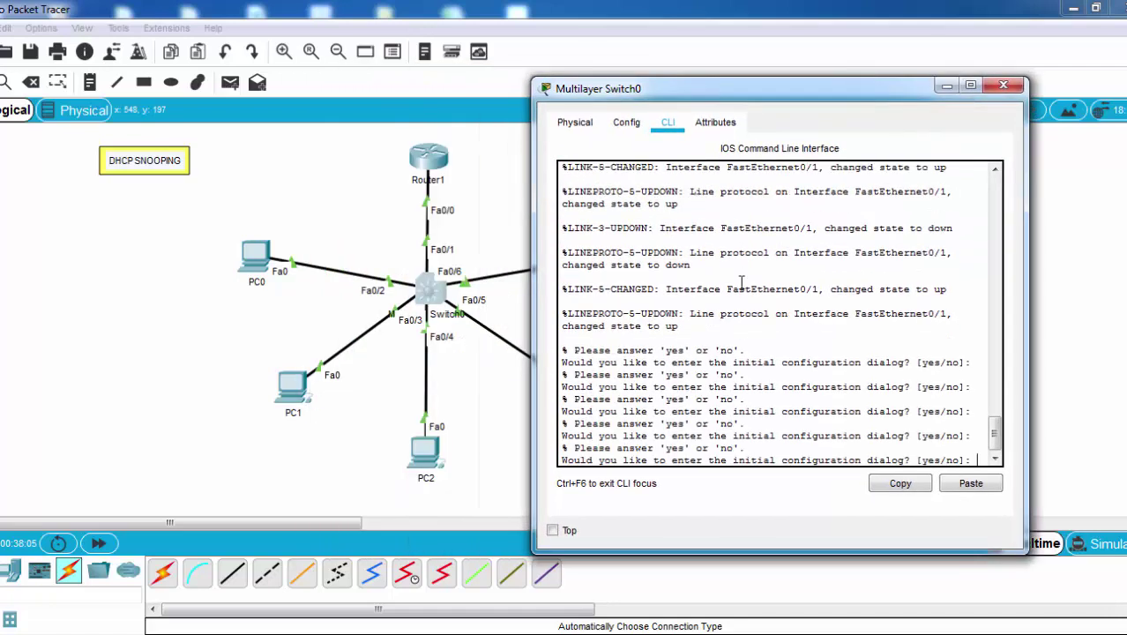
text(no)
key(Return)
key(Return)
key(Return)
key(Return)
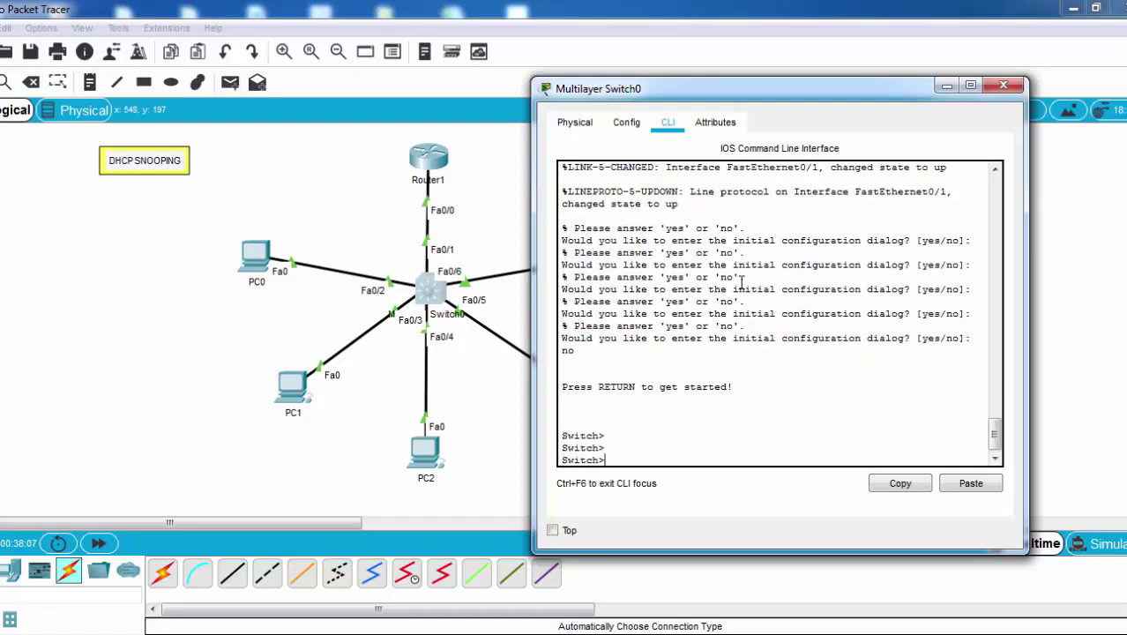
text(en)
key(Tab)
key(Return)
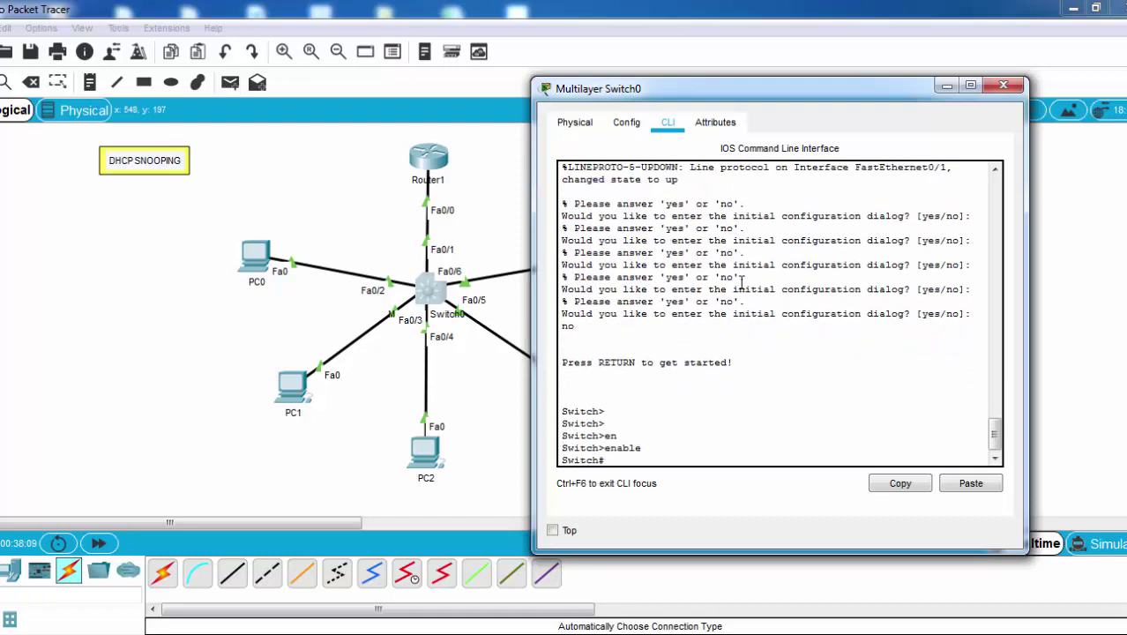
- Enter global configuration and run 'ip dhcp snooping' to enable snooping globally
text(conf)
key(Tab)
text(ter)
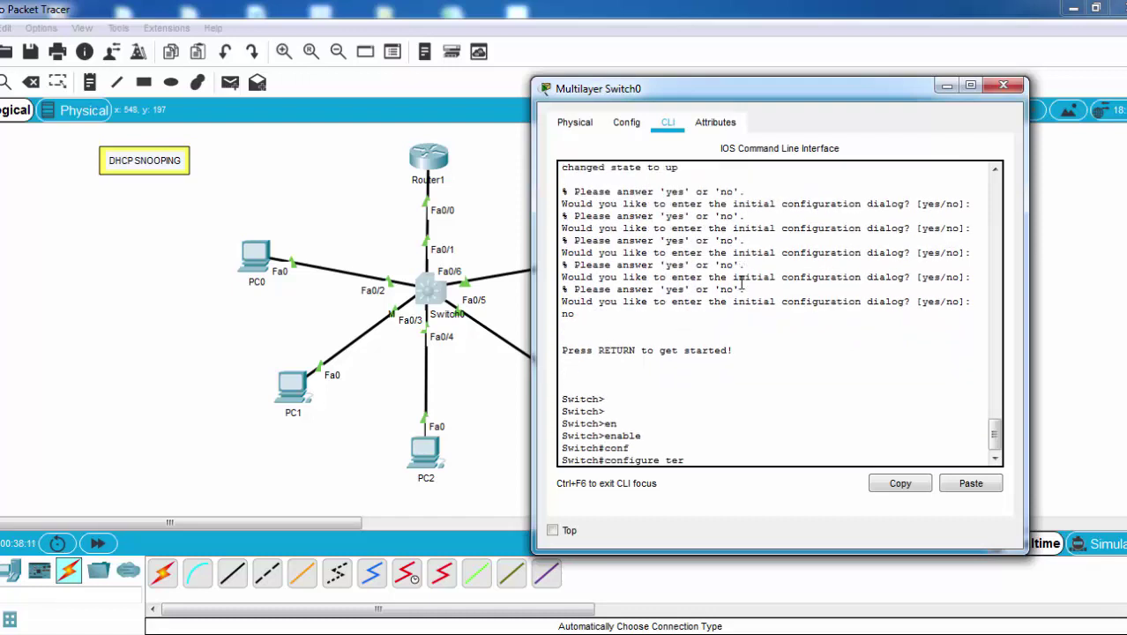
key(Tab)
key(Return)
text(ip dh)
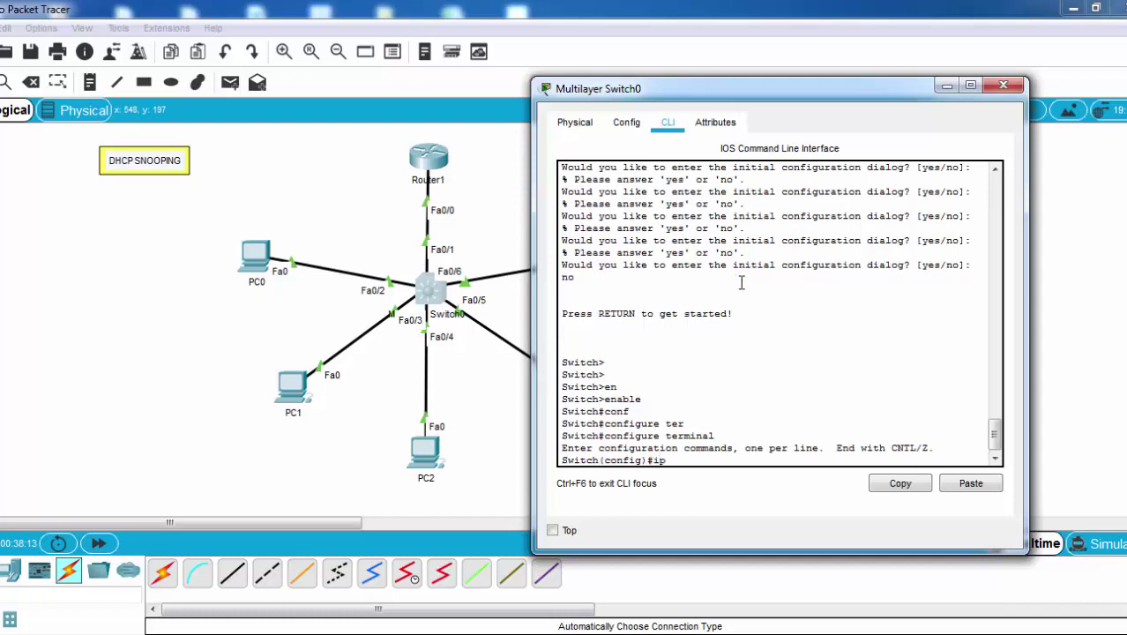
key(Tab)
text(sno)
key(Tab)
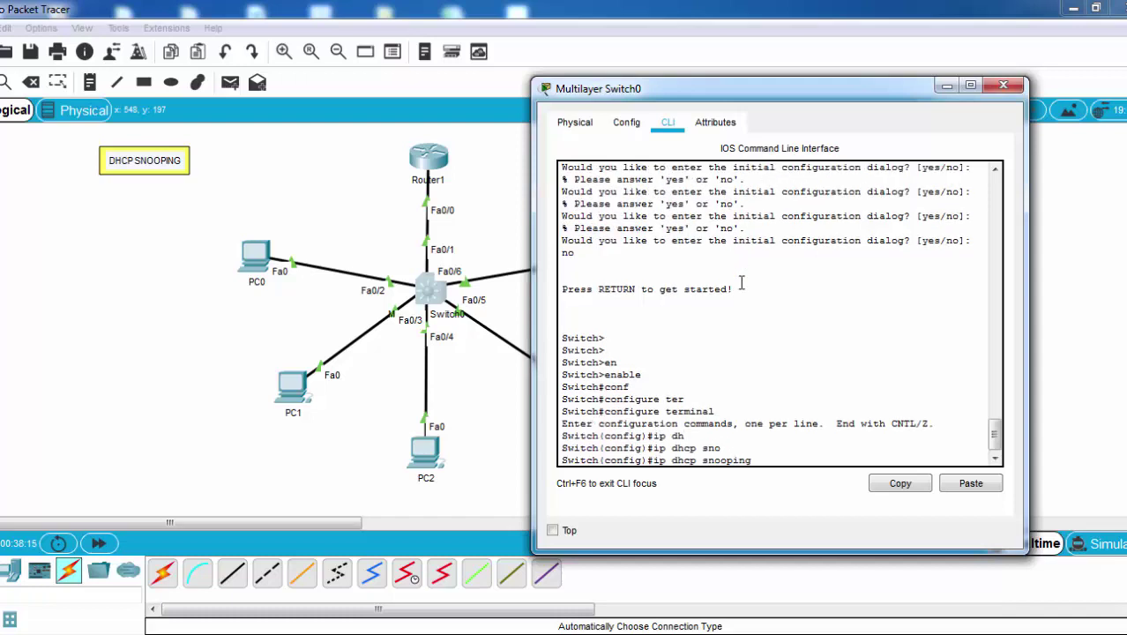
key(Return)
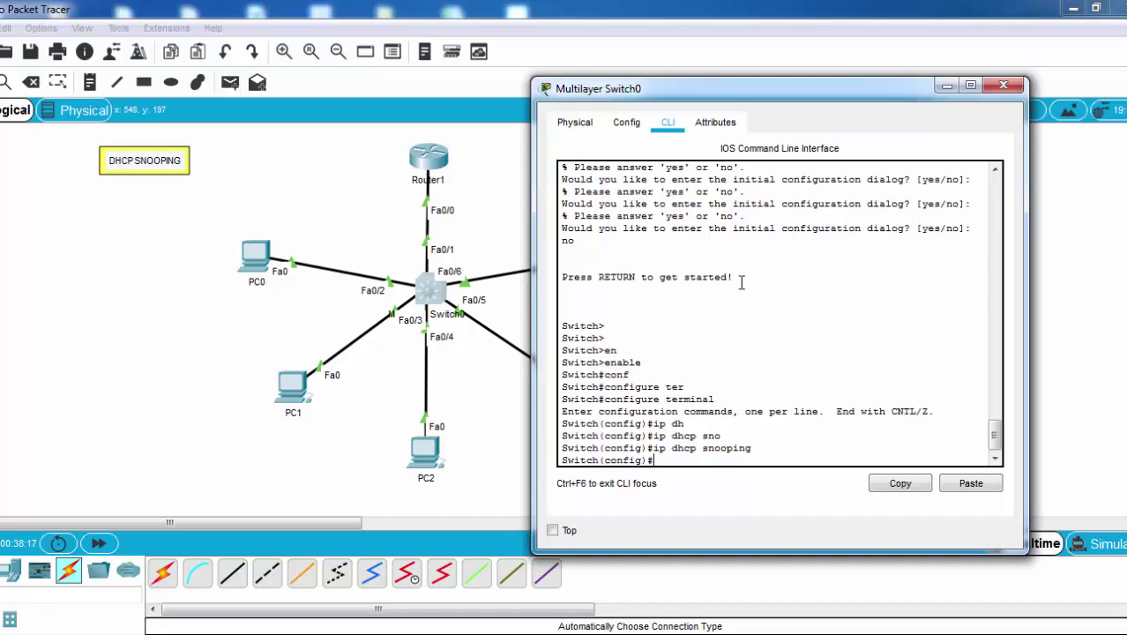
key(Return)
key(Return)
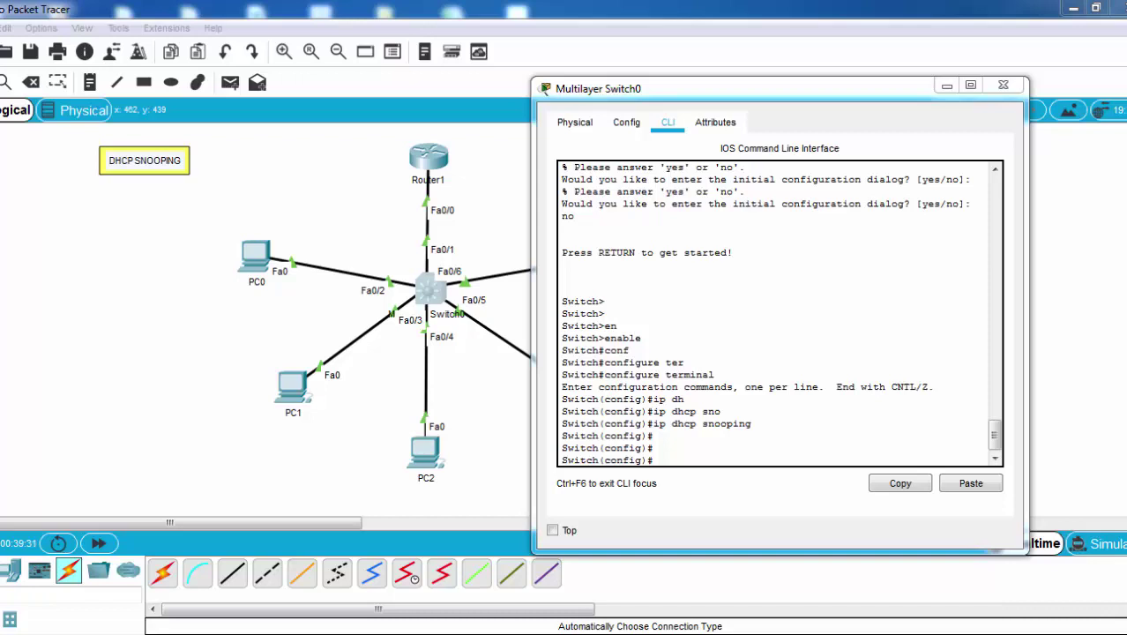
click(717, 455)
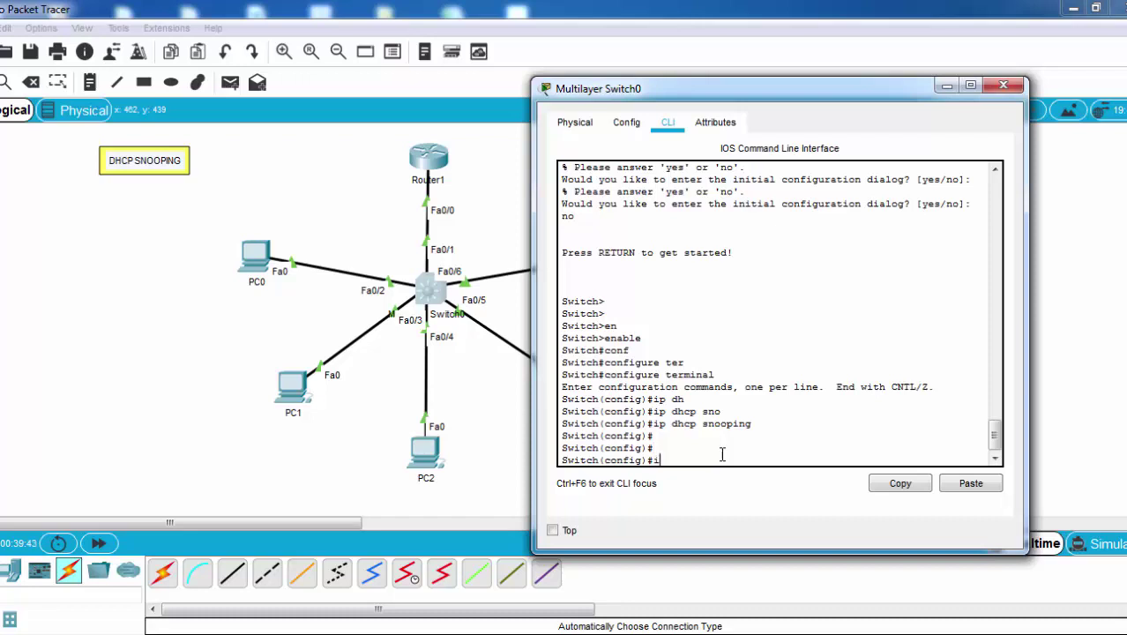
- Enter interface configuration for FastEthernet 0/1 on the switch
text(nter)
key(Tab)
text(fas)
key(Tab)
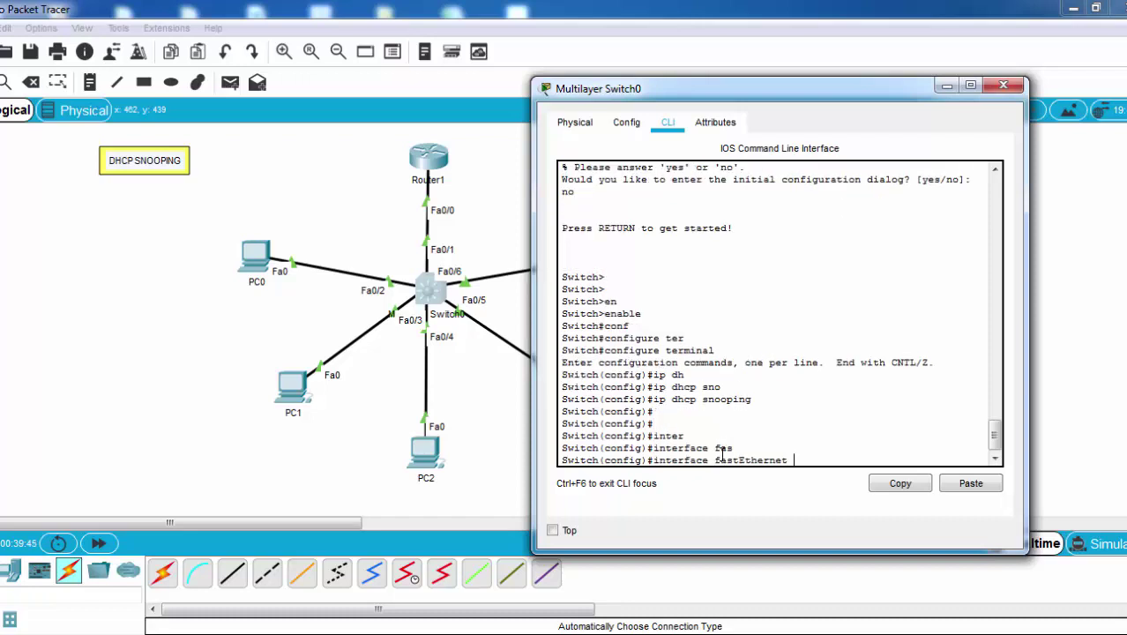
text(0/1)
key(Return)
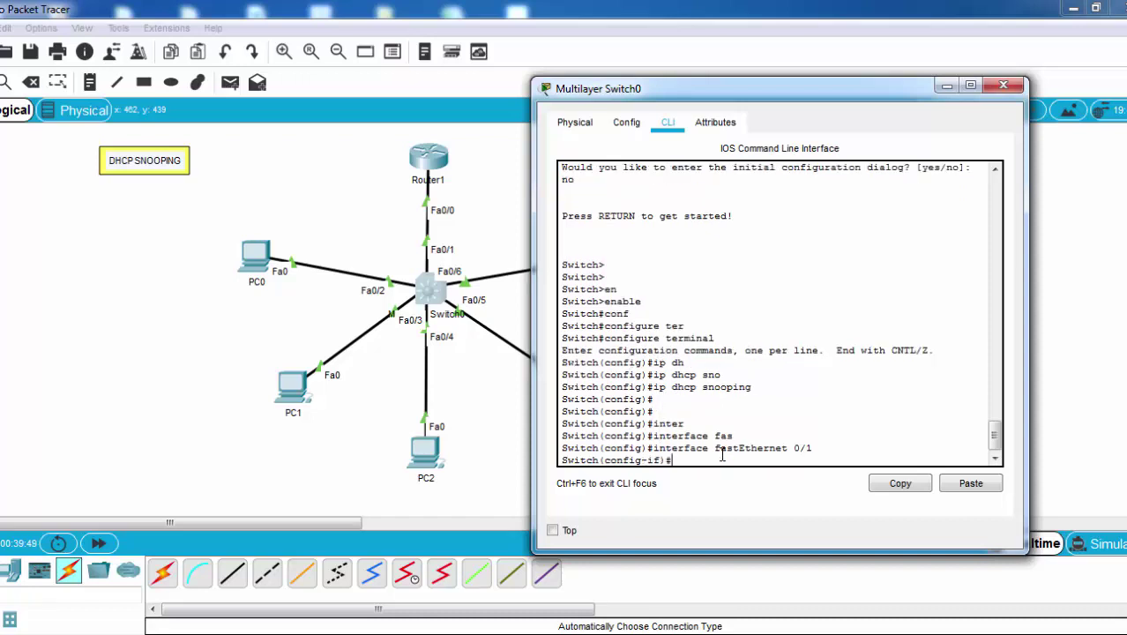
- Mark FastEthernet 0/1 as trusted with 'ip dhcp snooping trust'
text(ip dh)
key(Tab)
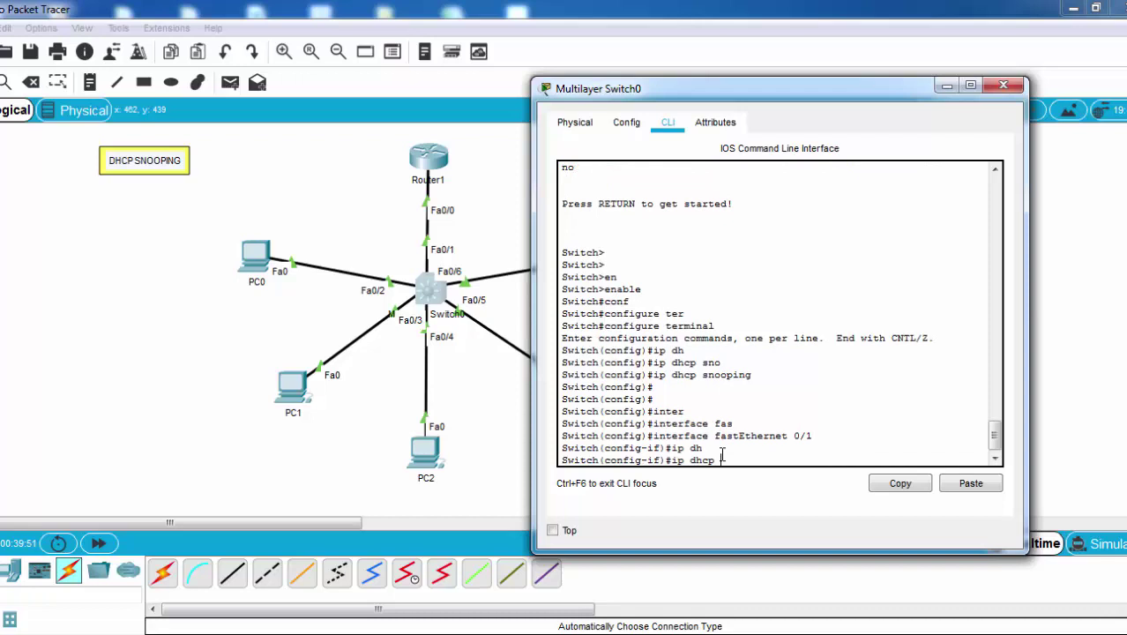
text(sn)
key(Tab)
text(tr)
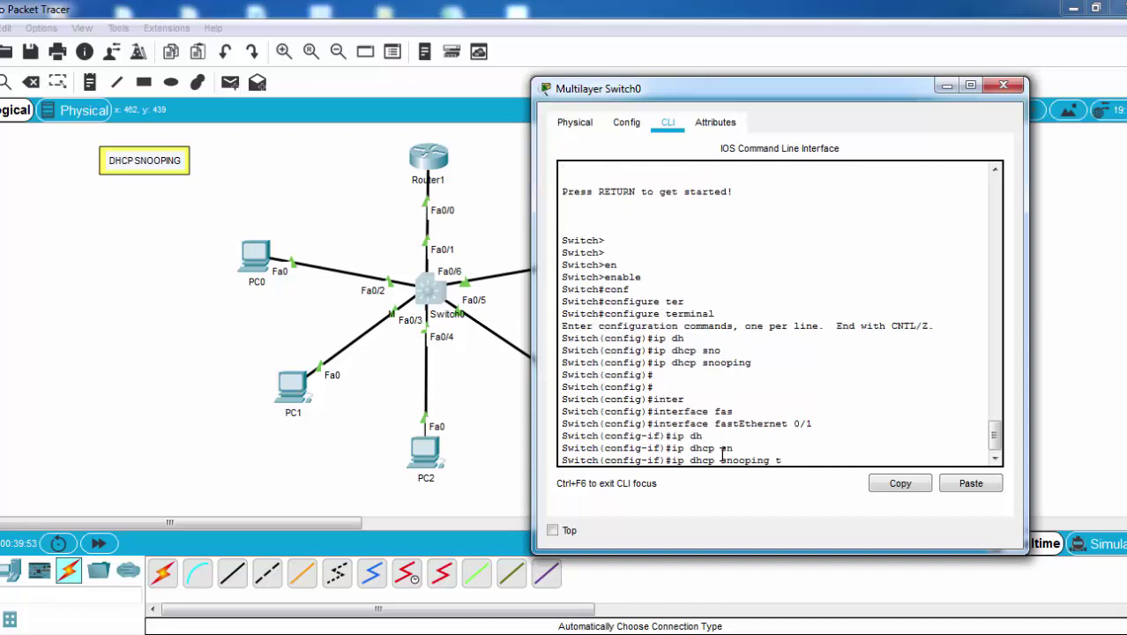
key(Tab)
key(Return)
key(Return)
key(Return)
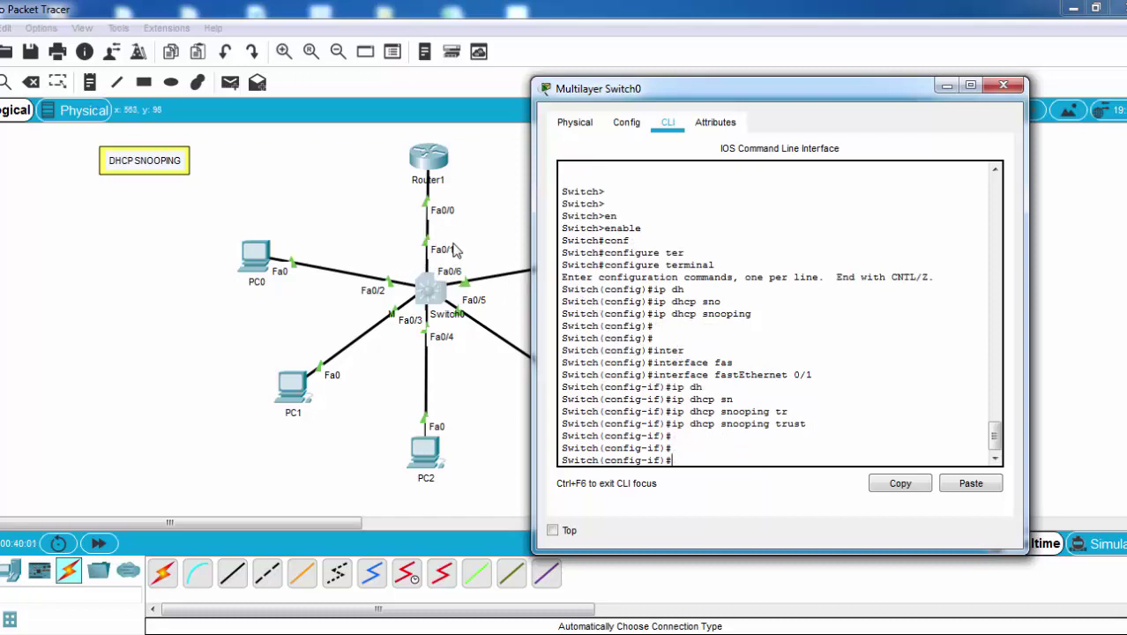
- Drag the Multilayer Switch0 window right until PC3 and PC4 show, then refocus its CLI
drag(693, 89, 755, 75)
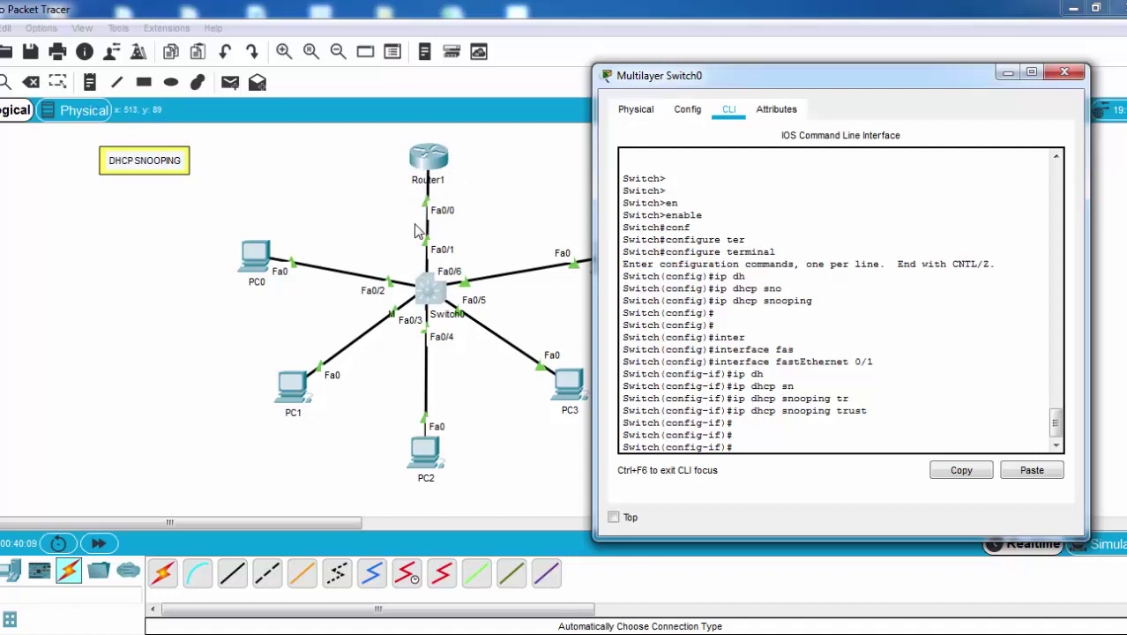
drag(697, 76, 672, 75)
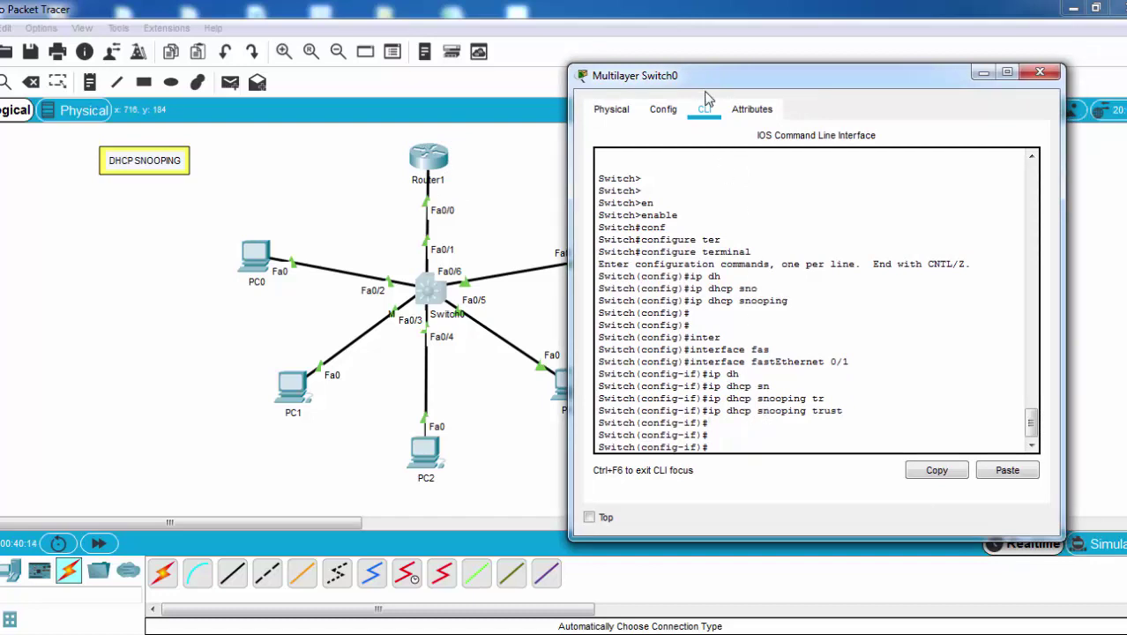
drag(705, 81, 736, 76)
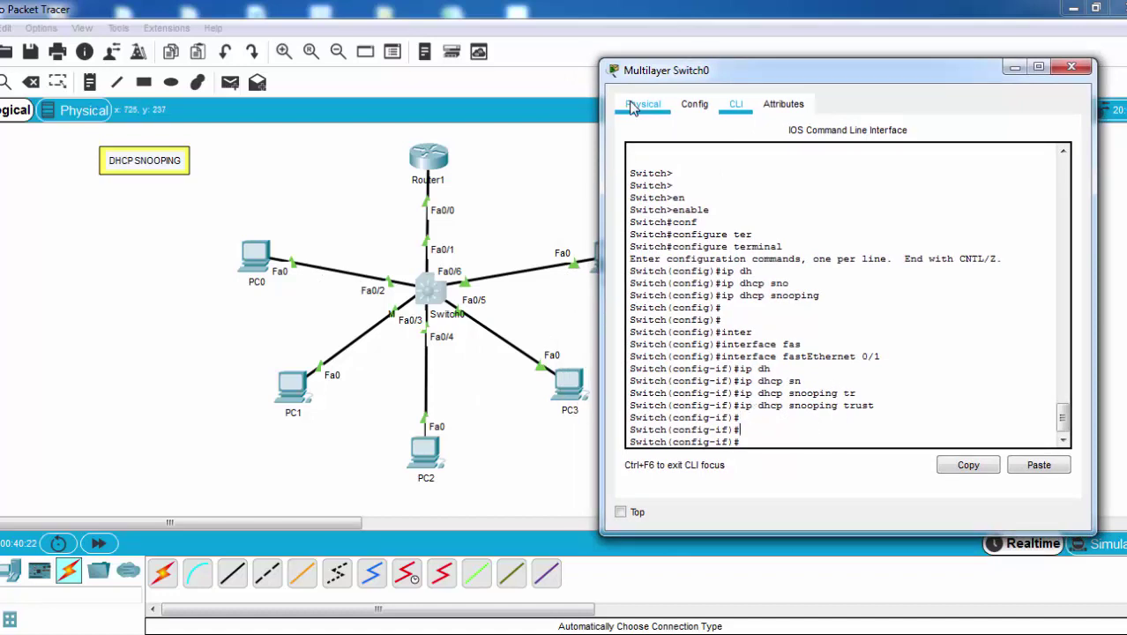
drag(657, 72, 710, 74)
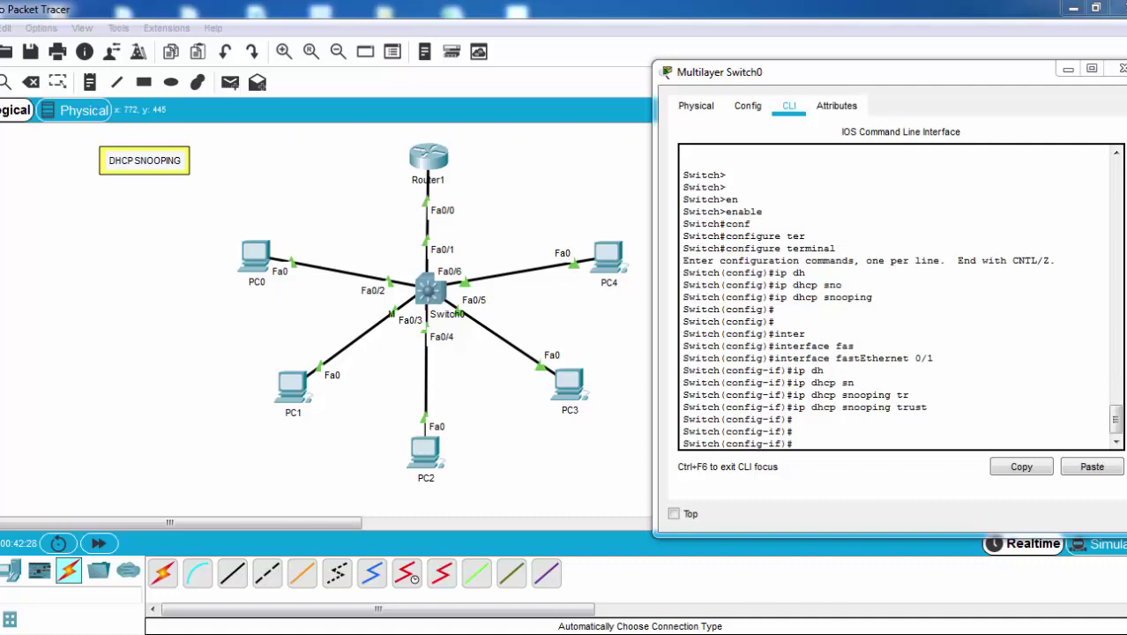
click(814, 441)
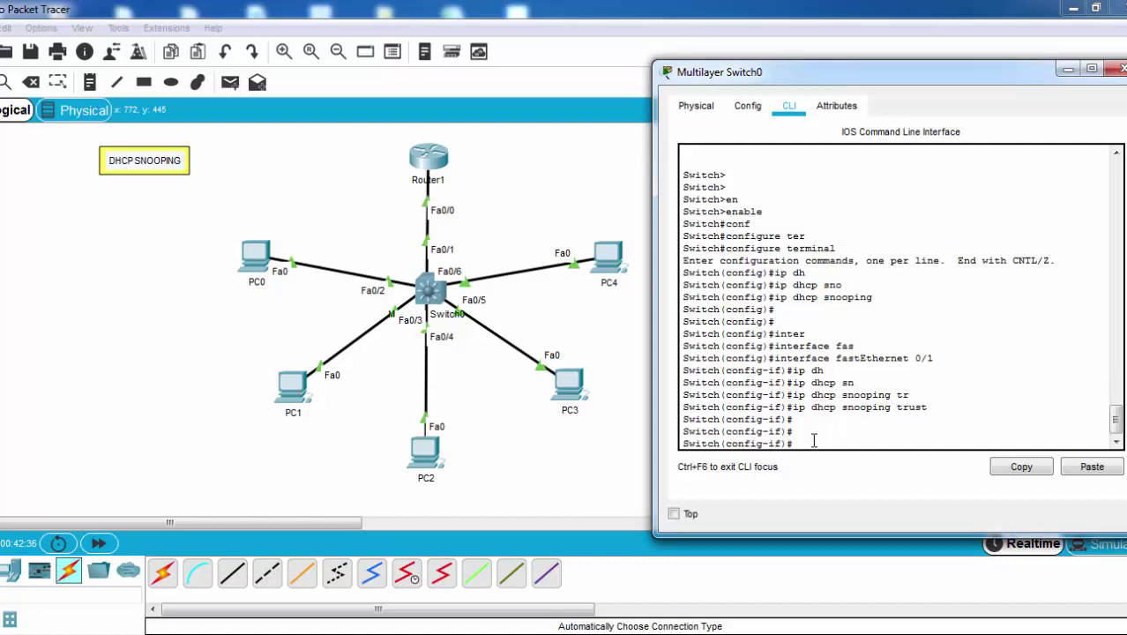
- Try 'ip dhcp snooping limit 10' on FastEthernet 0/1, which is rejected as invalid
text(ip dhc)
key(Tab)
text(sno)
key(Tab)
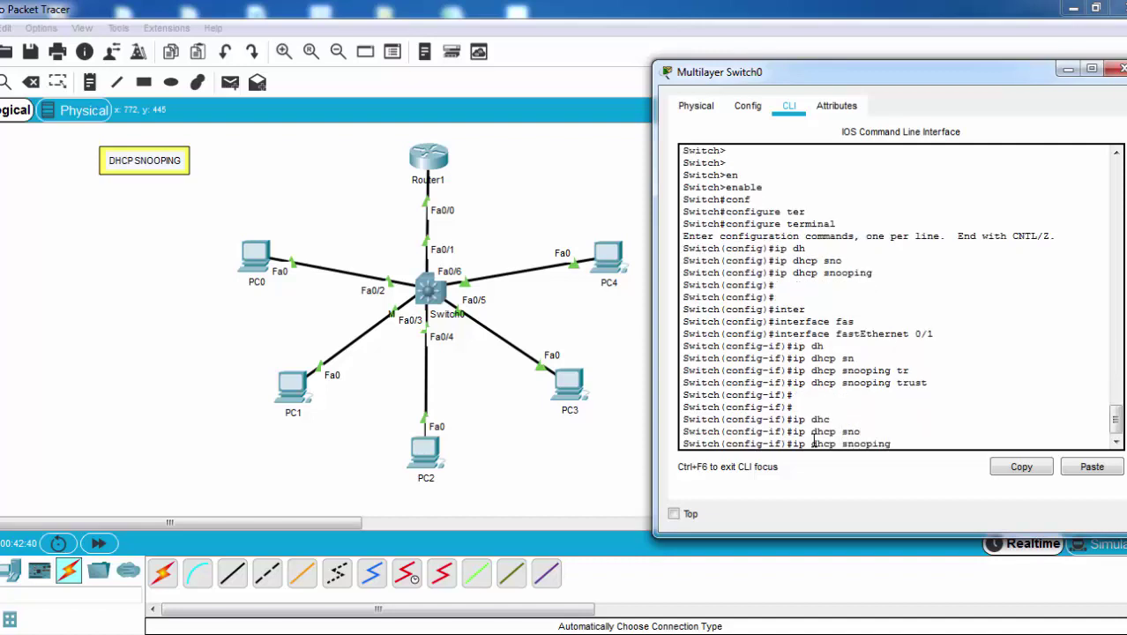
text(?)
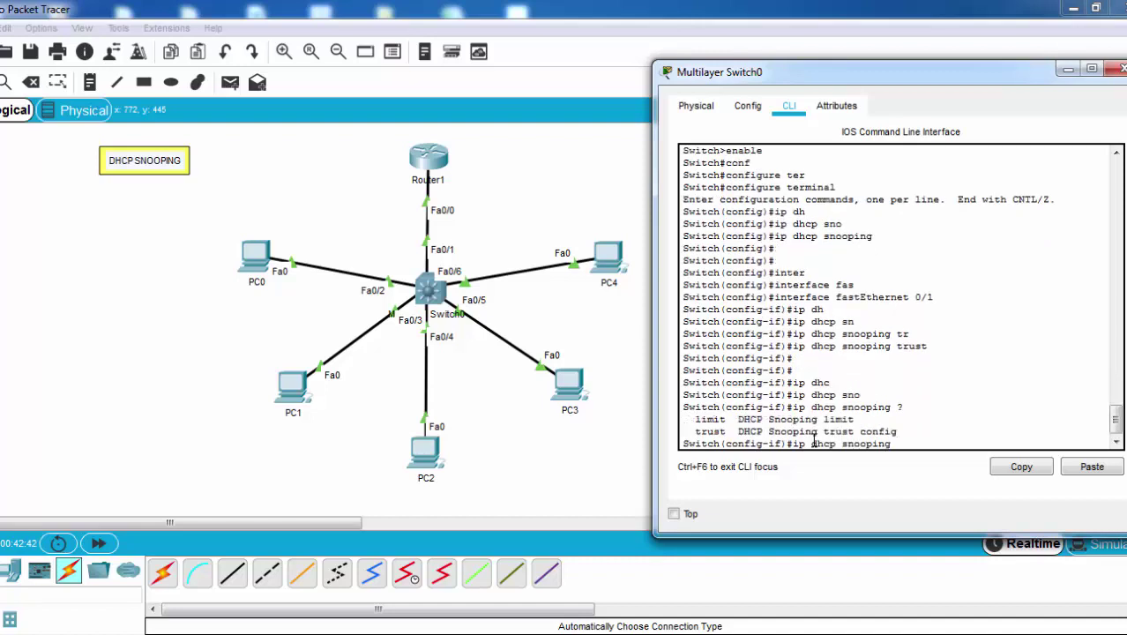
text(limit 10)
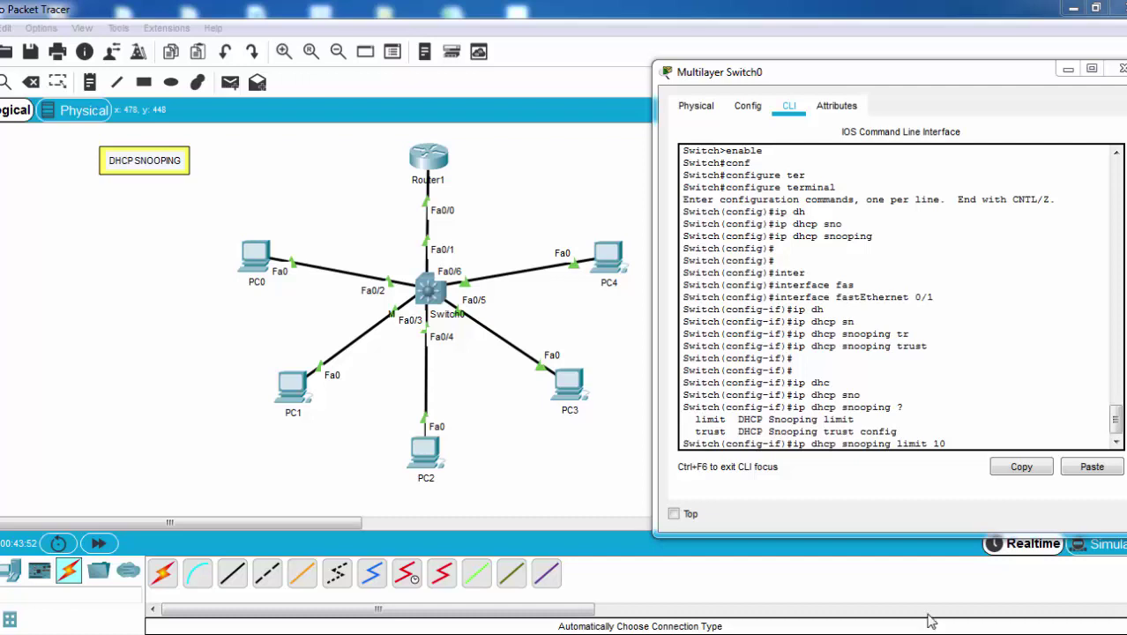
key(Return)
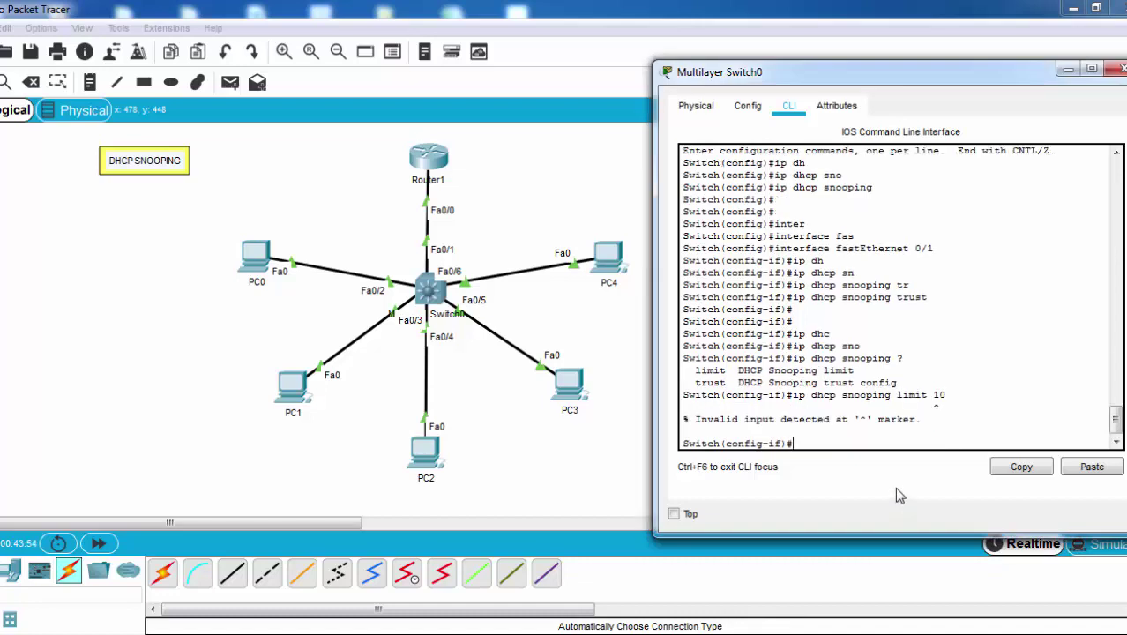
- Apply 'ip dhcp snooping limit rate 10' on FastEthernet 0/1
key(Up)
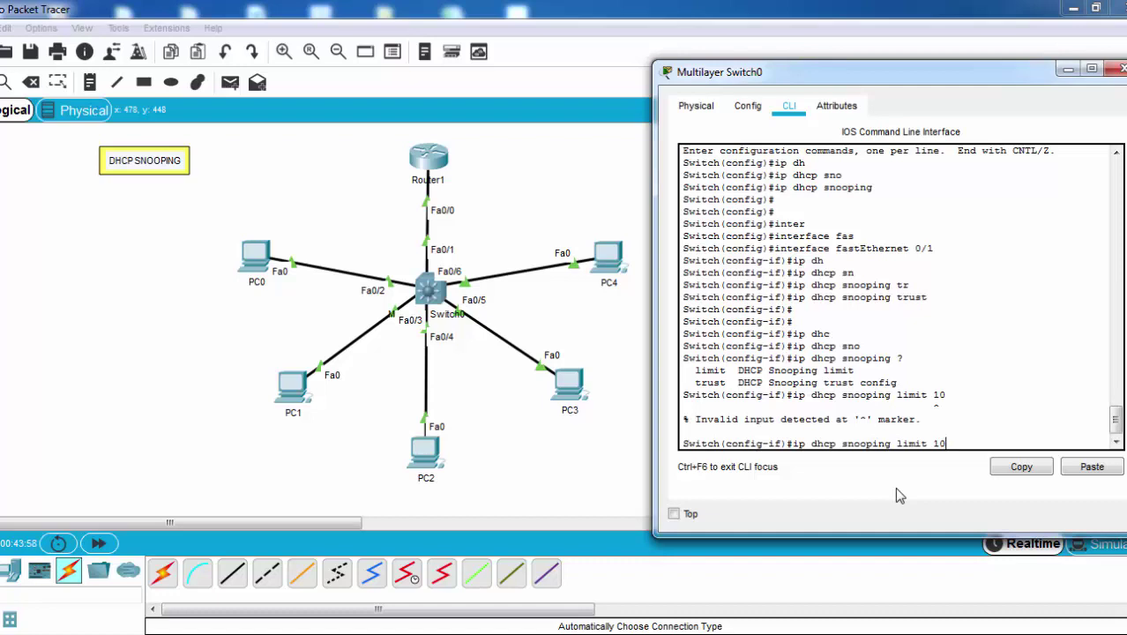
key(BackSpace)
key(BackSpace)
text(?)
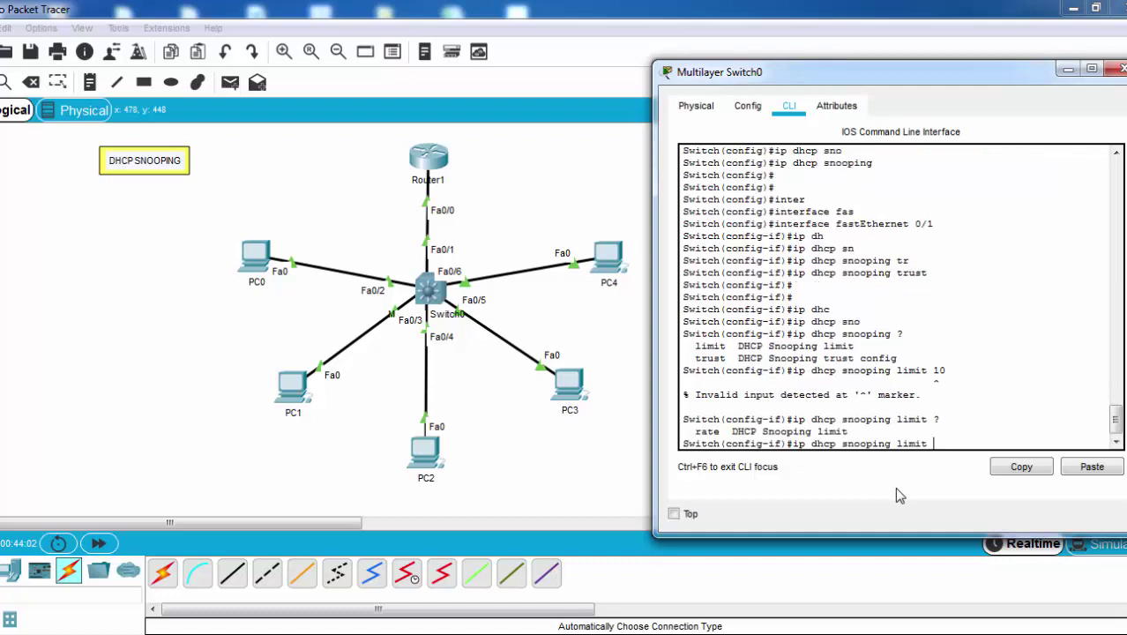
text(ra)
key(Tab)
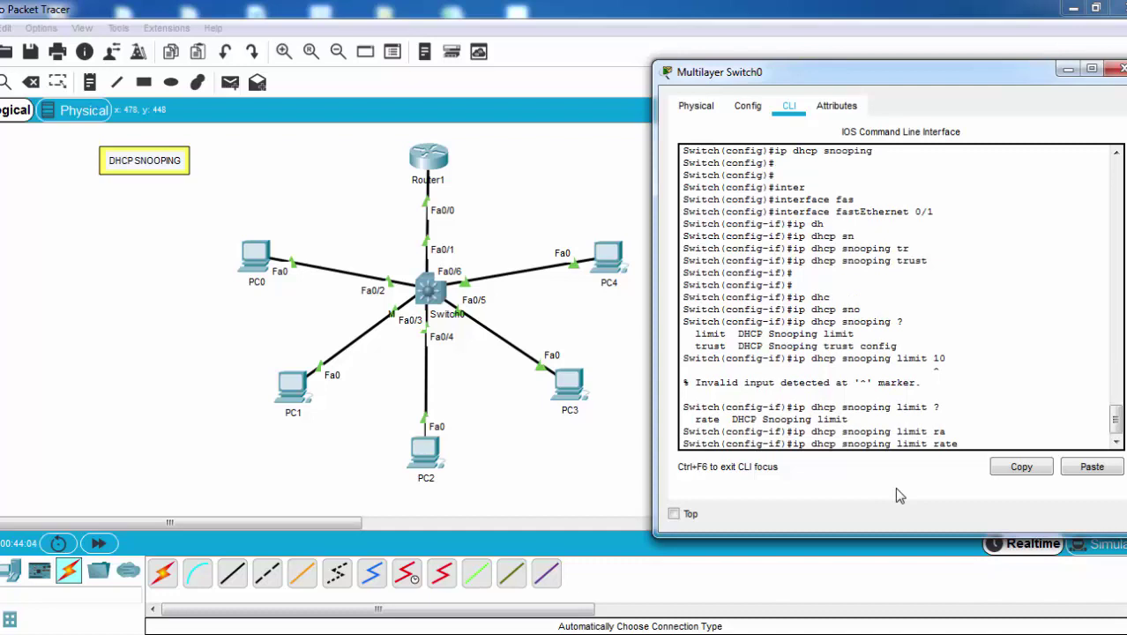
text(?)
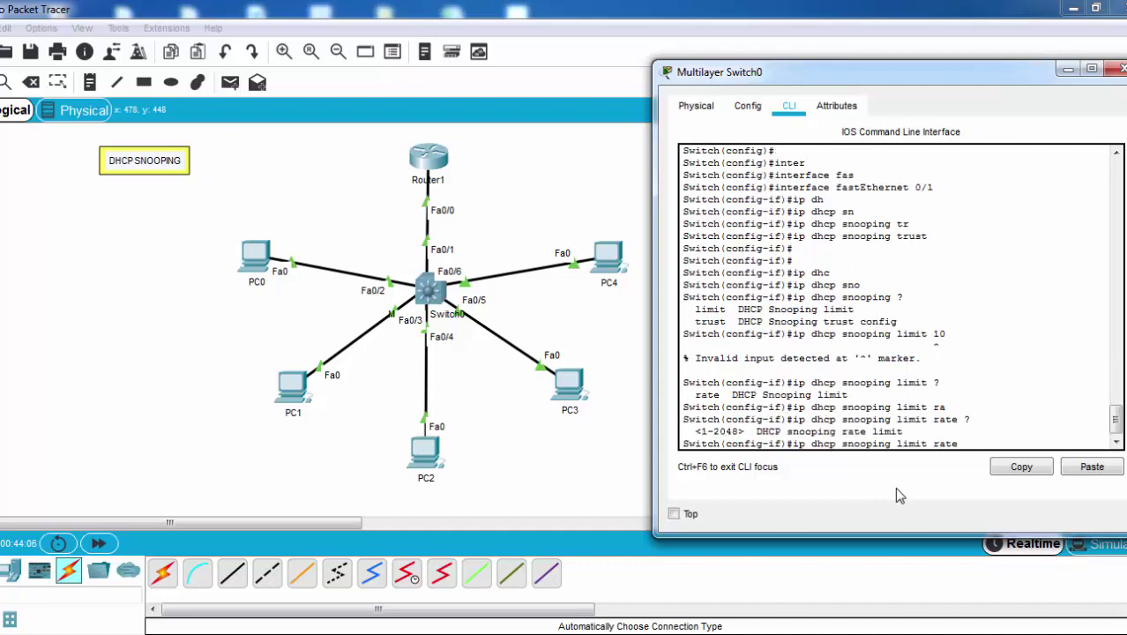
text(10)
key(Return)
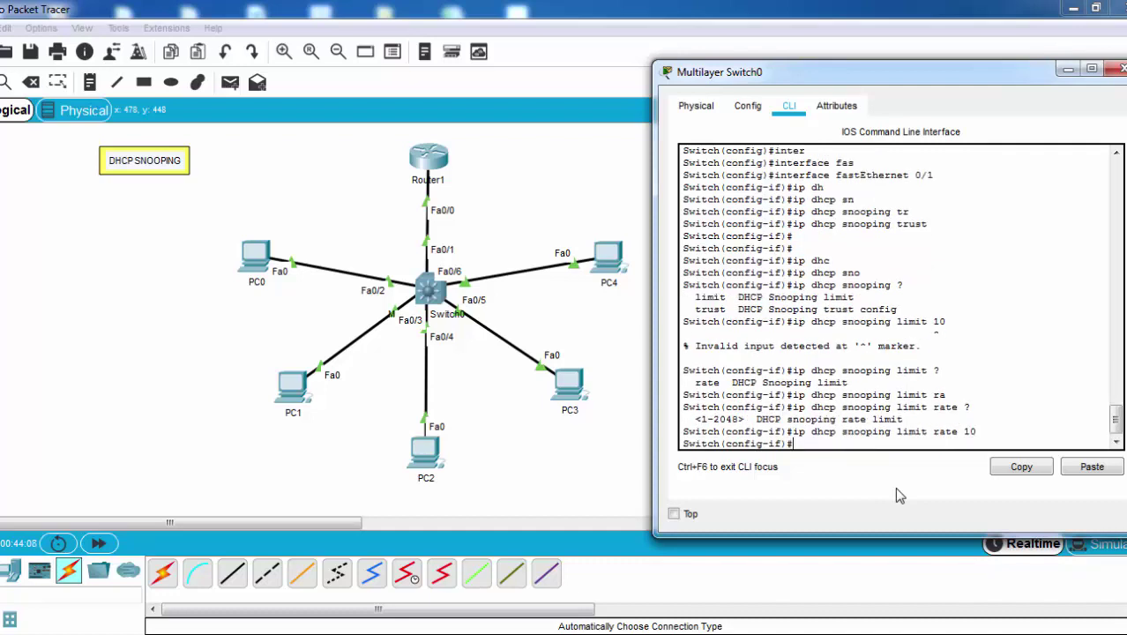